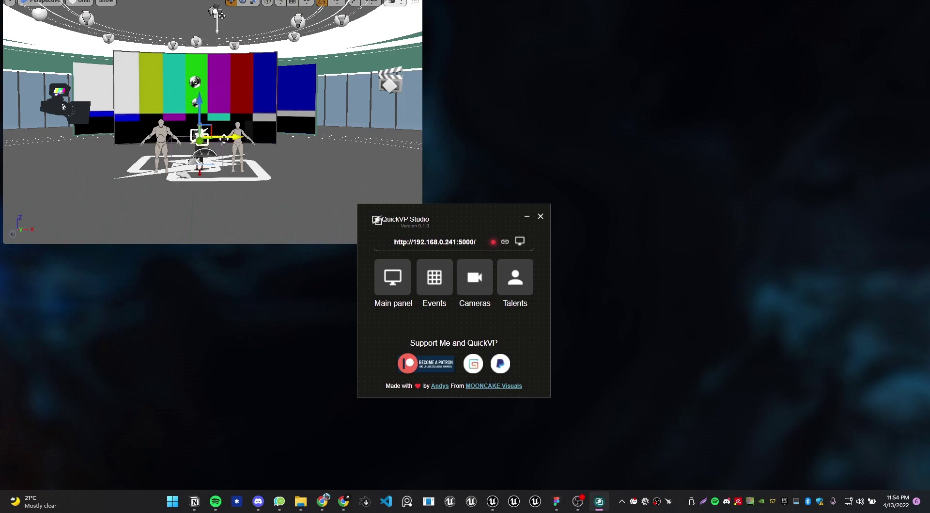
pyautogui.click(224, 138)
pyautogui.press('F11')
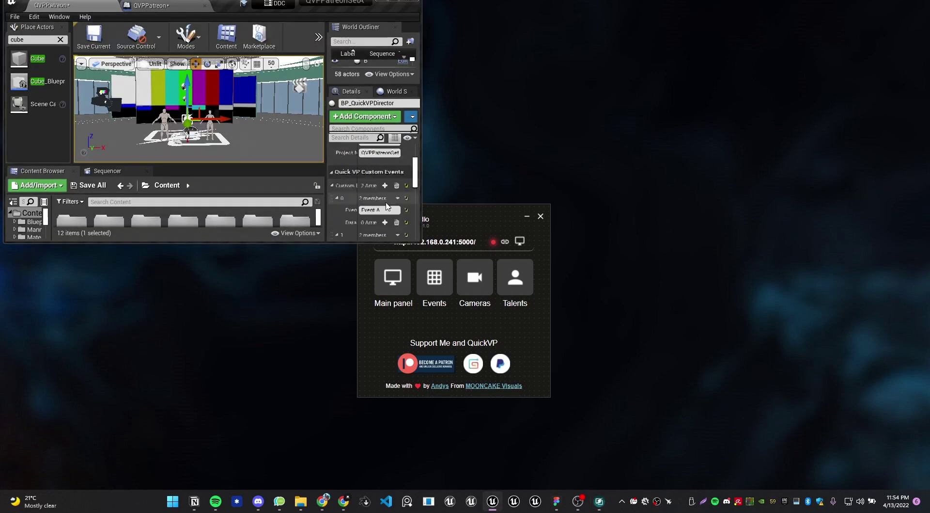
pyautogui.scroll(3, 387, 206)
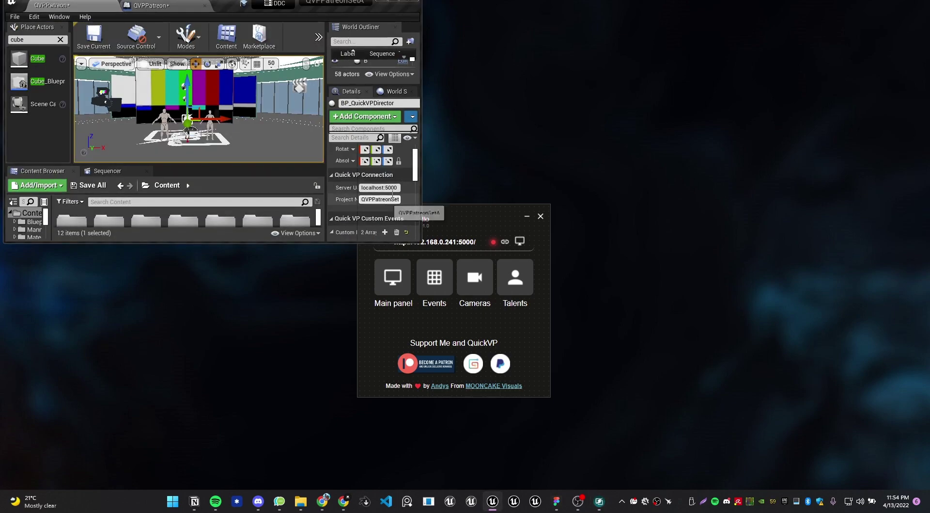
pyautogui.click(394, 1)
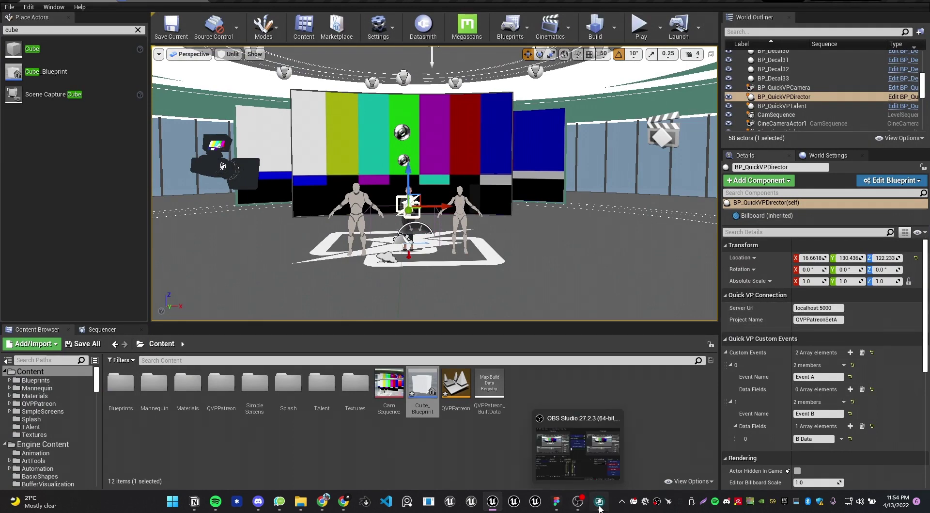
pyautogui.click(600, 507)
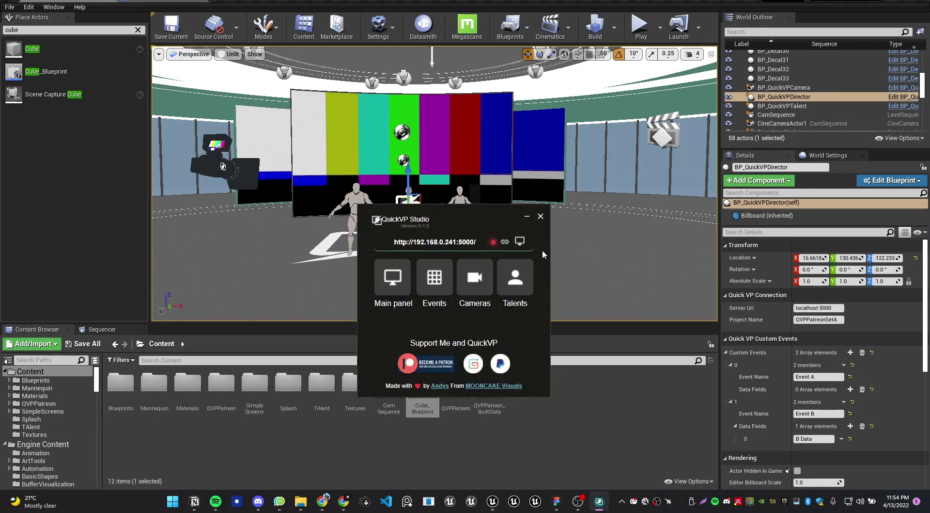
pyautogui.click(902, 3)
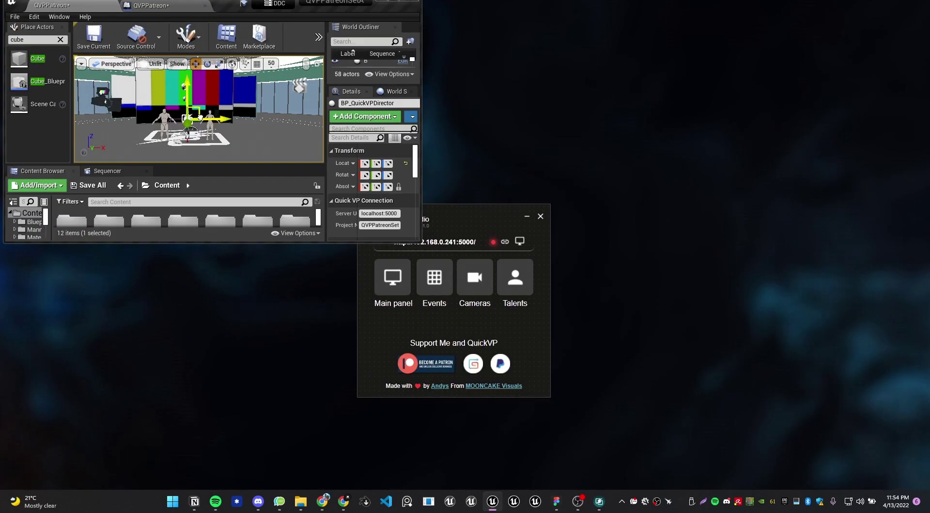
pyautogui.press('F11')
pyautogui.moveTo(478, 210); pyautogui.dragTo(505, 218)
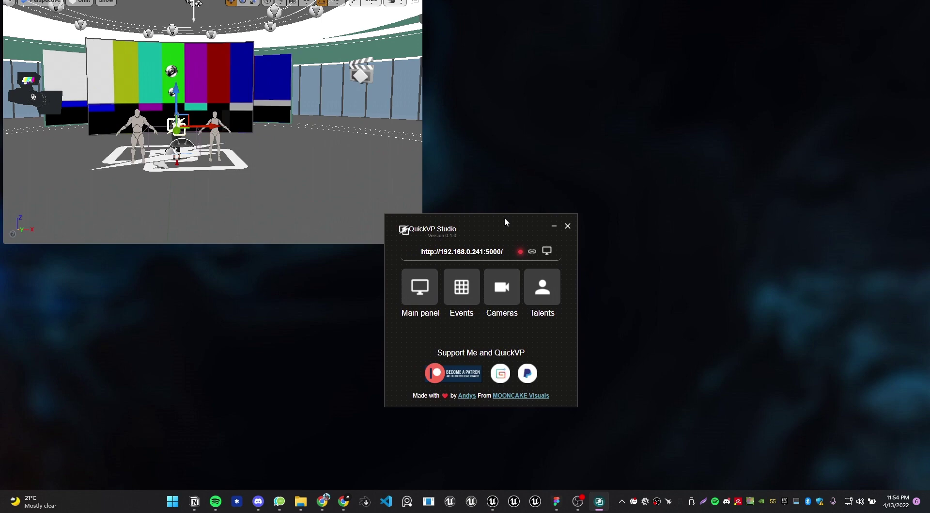
# Step: Open the Main Page from the launcher, narrow it and place it at the top right
pyautogui.moveTo(504, 222); pyautogui.dragTo(480, 241)
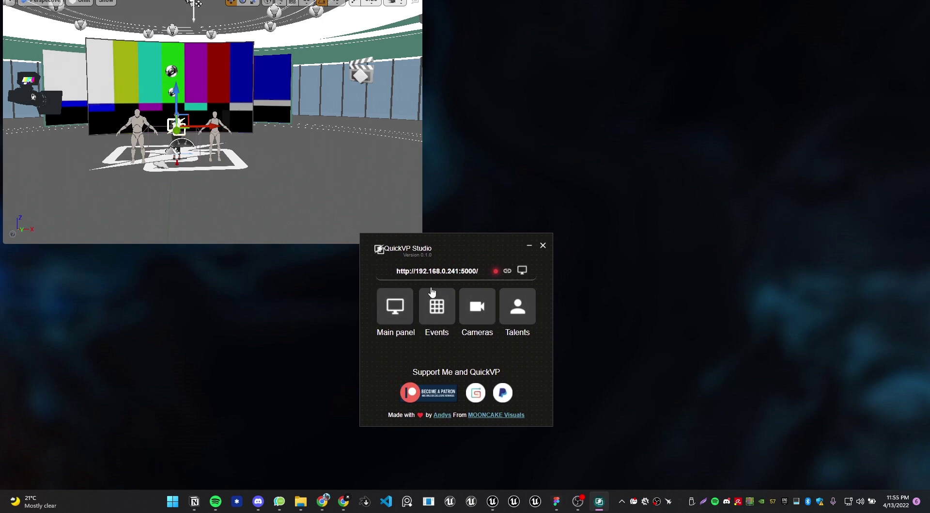
pyautogui.click(404, 325)
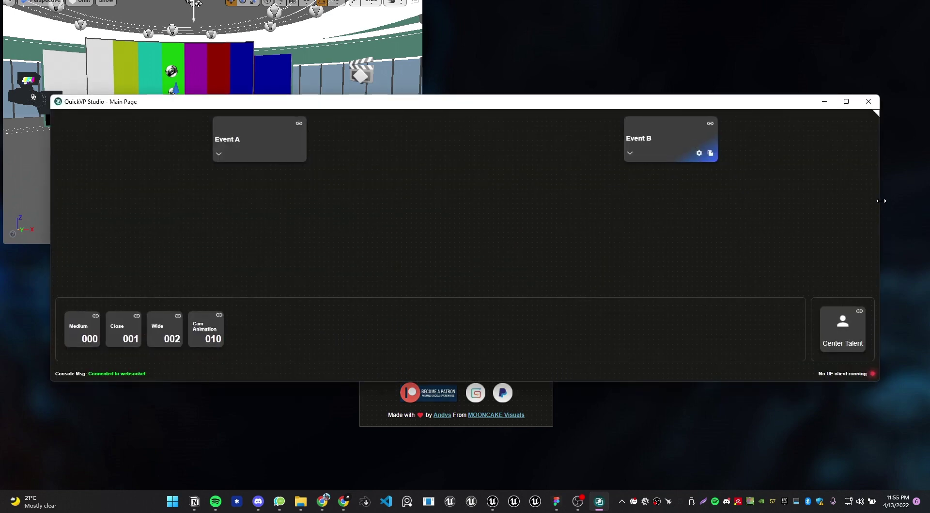
pyautogui.moveTo(882, 201); pyautogui.dragTo(288, 208)
pyautogui.moveTo(226, 102); pyautogui.dragTo(686, 19)
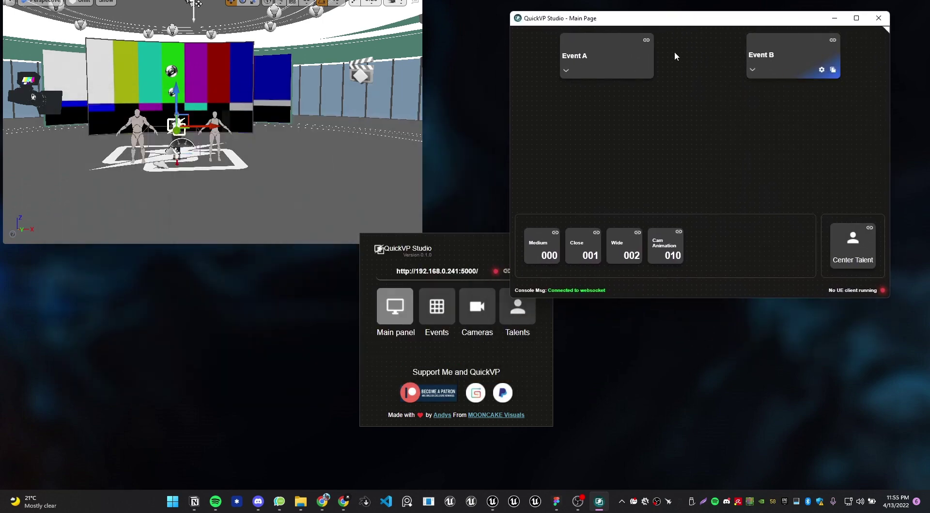
# Step: Adjust the Unreal viewport camera and settle the Main Page window beside it
pyautogui.moveTo(277, 146); pyautogui.dragTo(252, 136)
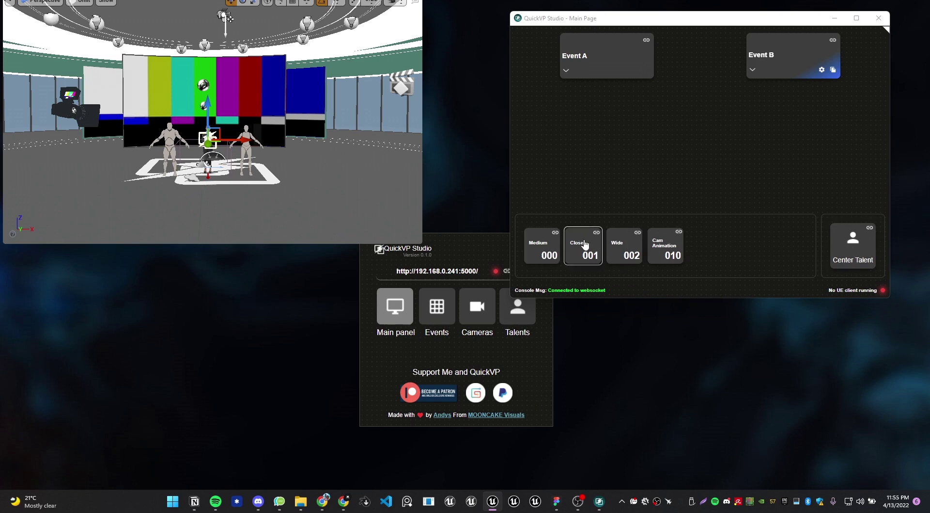
pyautogui.moveTo(756, 22); pyautogui.dragTo(735, 42)
pyautogui.moveTo(236, 105); pyautogui.dragTo(237, 118)
pyautogui.moveTo(274, 167); pyautogui.dragTo(264, 173)
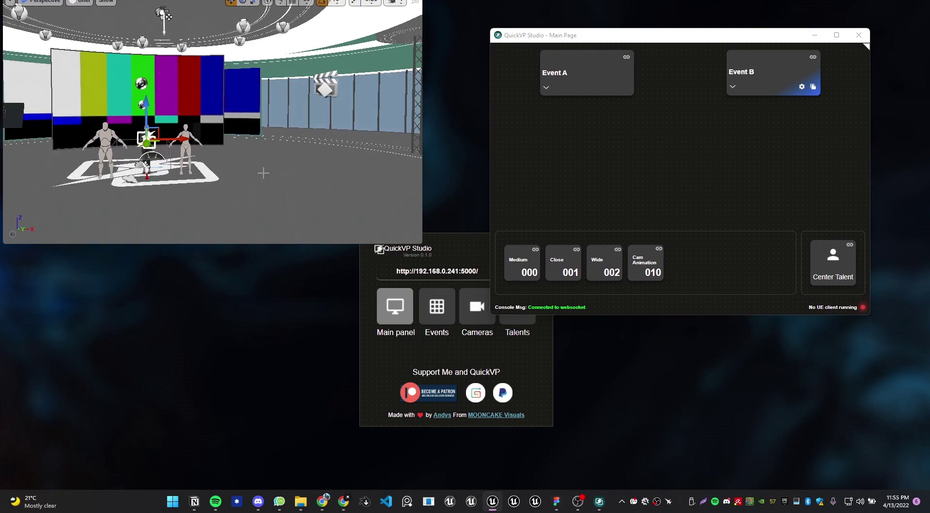
# Step: Add a third custom event named 'Event C' to BP_QuickVPDirector and restore the full-window viewport
pyautogui.press('F11')
pyautogui.click(392, 2)
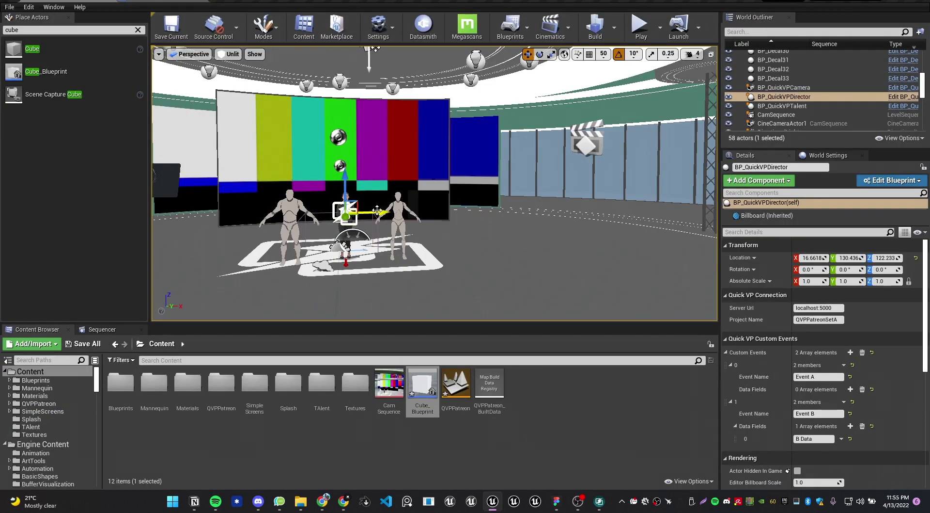
pyautogui.scroll(-3, 854, 364)
pyautogui.click(851, 322)
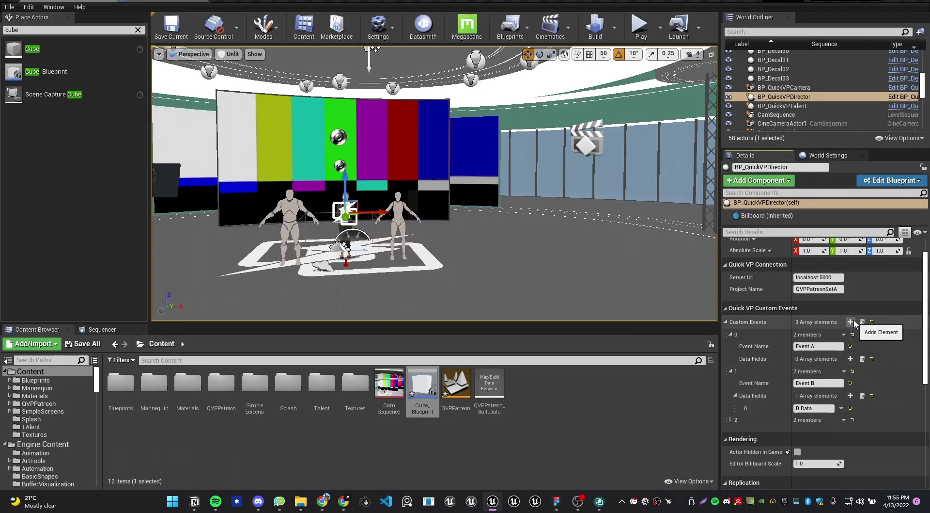
pyautogui.click(730, 420)
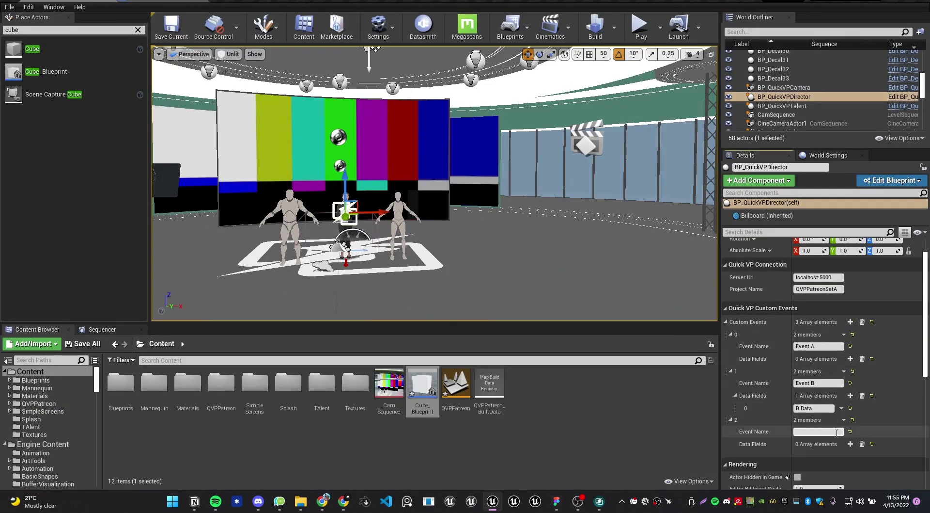
pyautogui.click(790, 423)
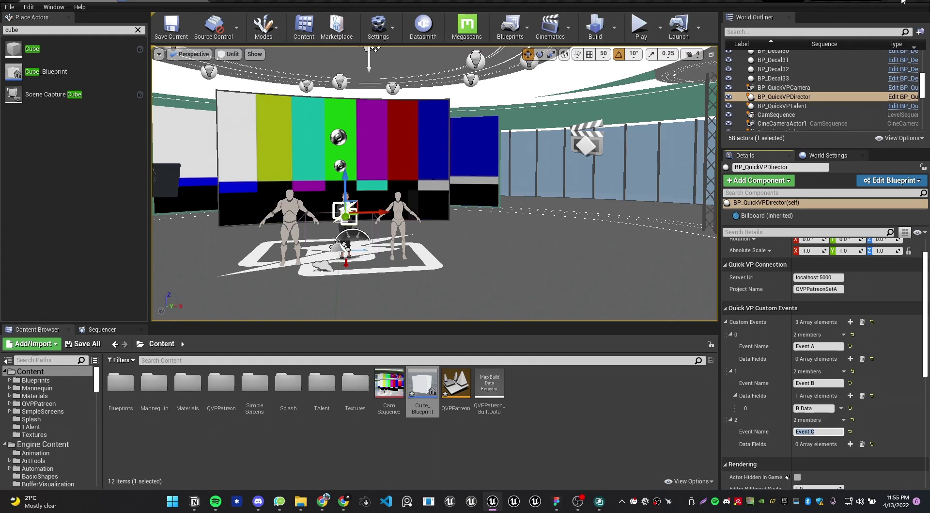
pyautogui.press('super+Down')
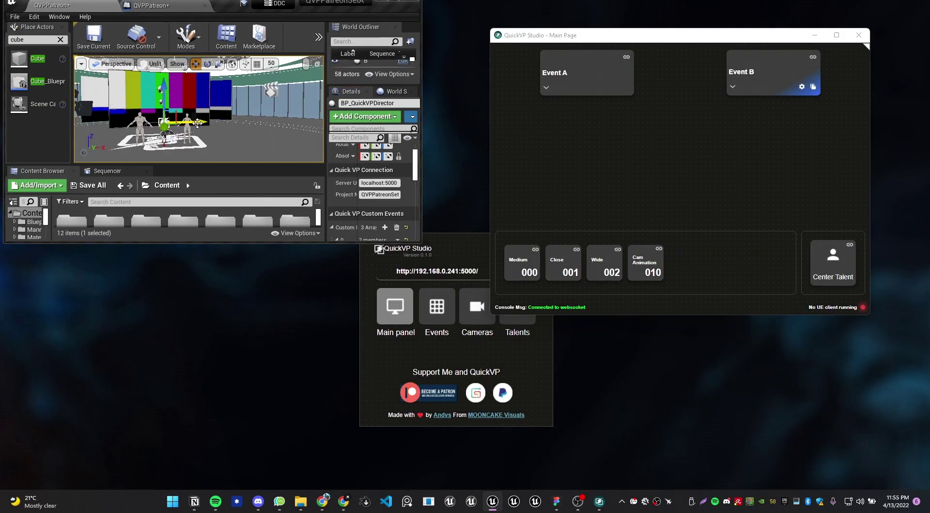
pyautogui.press('F11')
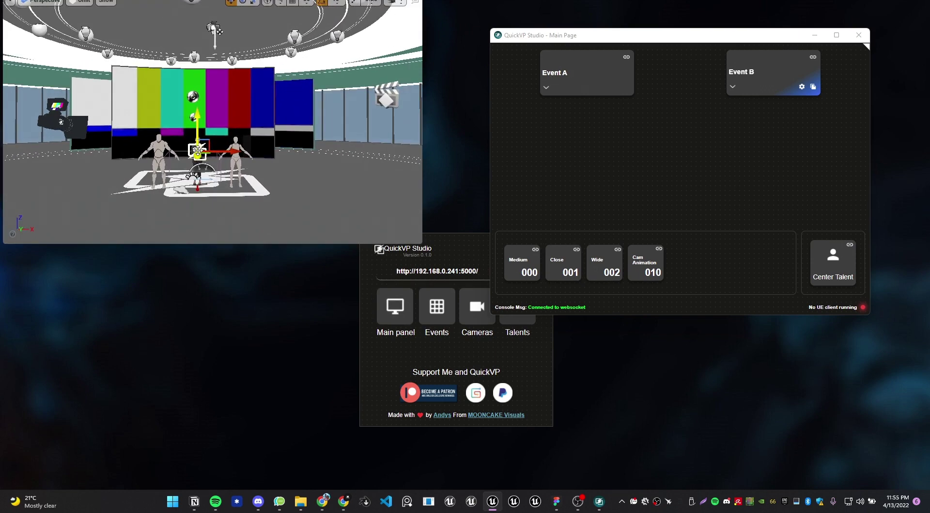
# Step: Play the virtual set in Unreal and fire Events C, A, B and C from the Main Page
pyautogui.hotkey('alt', 'p')
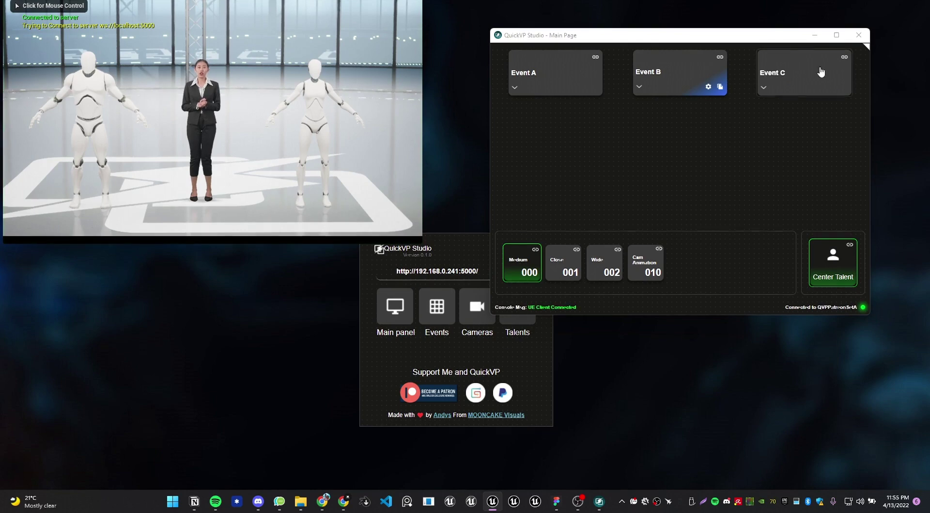
pyautogui.click(808, 88)
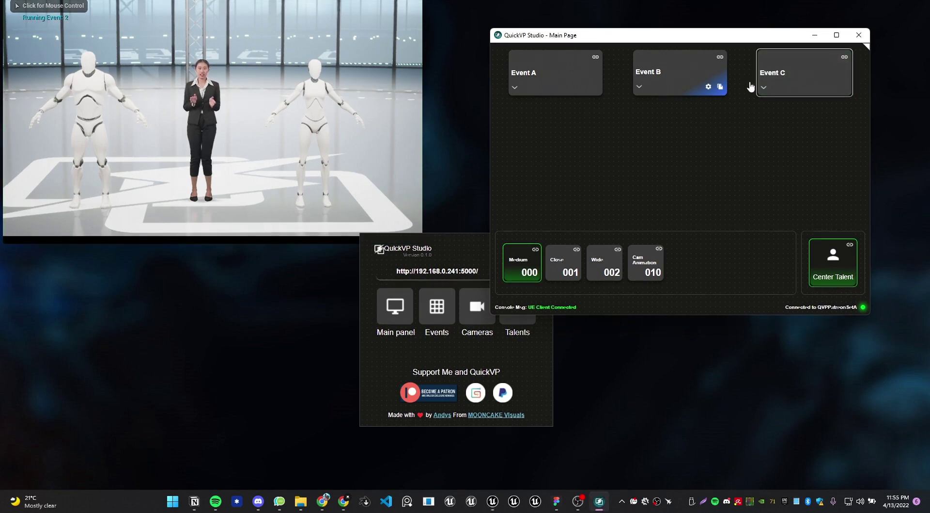
pyautogui.click(558, 73)
pyautogui.click(681, 77)
pyautogui.click(816, 81)
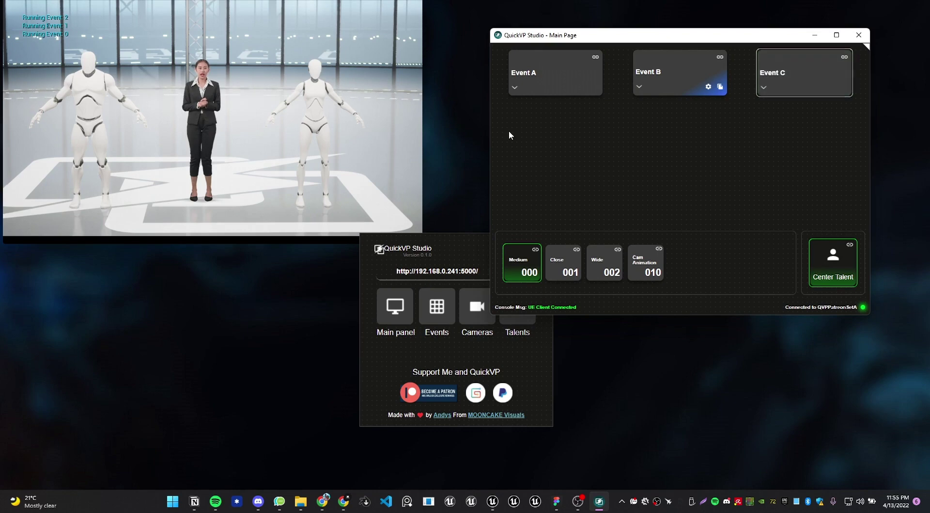
# Step: Exit Unreal's full-window viewport, reposition the Main Page window and reorder its event cards
pyautogui.click(321, 161)
pyautogui.press('F11')
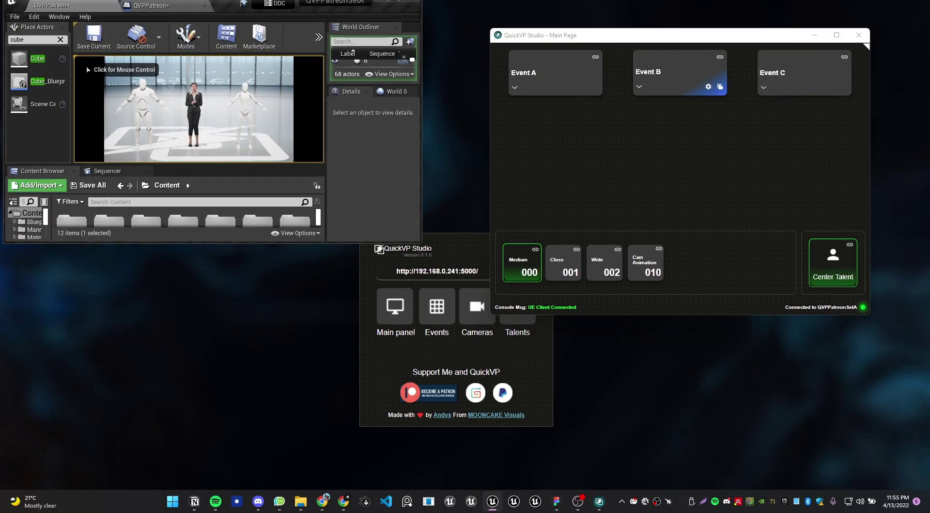
pyautogui.click(649, 176)
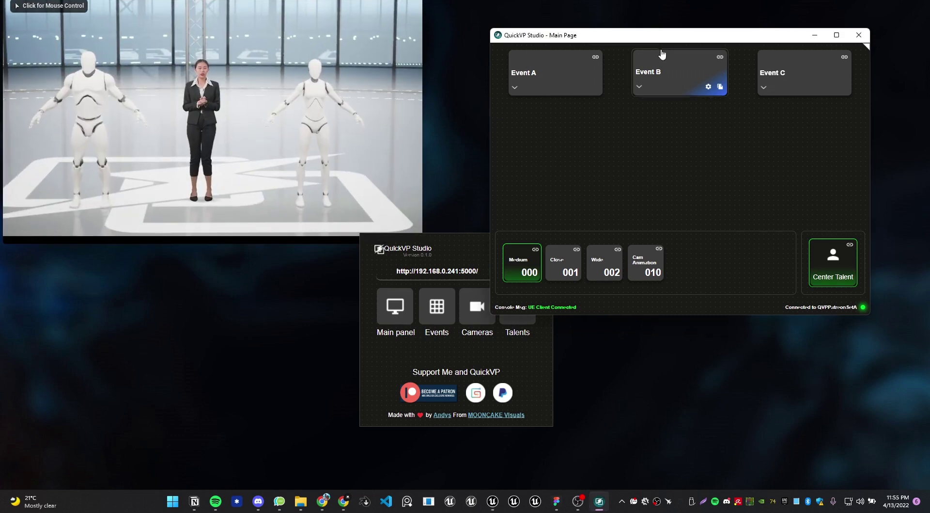
pyautogui.moveTo(653, 36); pyautogui.dragTo(664, 108)
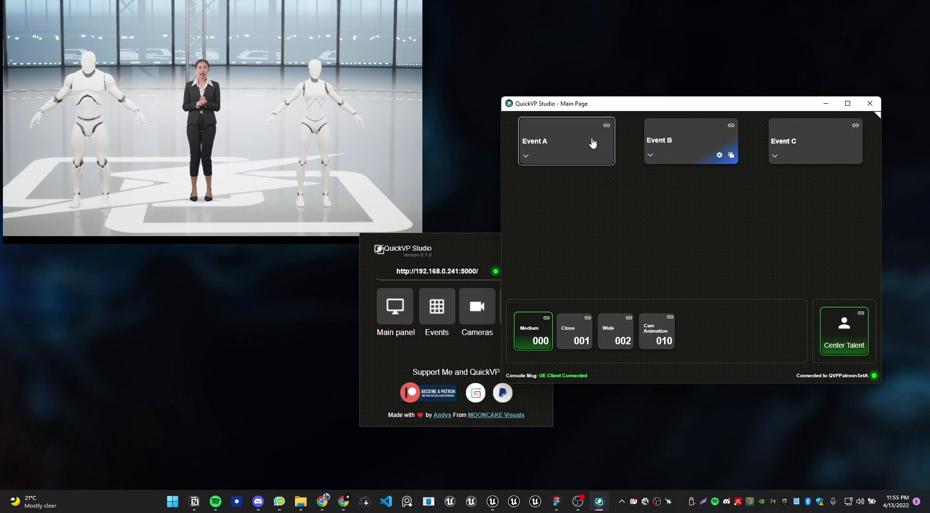
pyautogui.moveTo(593, 142); pyautogui.dragTo(707, 142)
pyautogui.moveTo(795, 144); pyautogui.dragTo(572, 140)
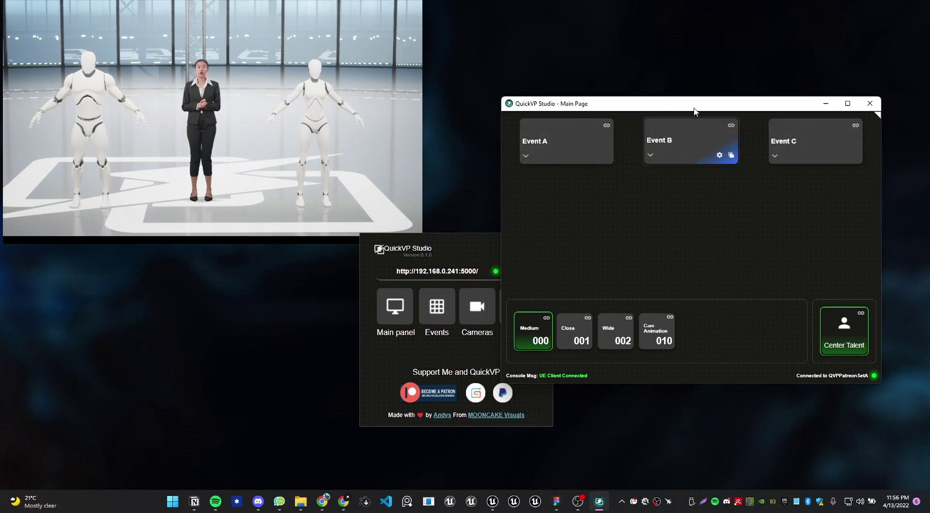
pyautogui.moveTo(693, 108); pyautogui.dragTo(708, 90)
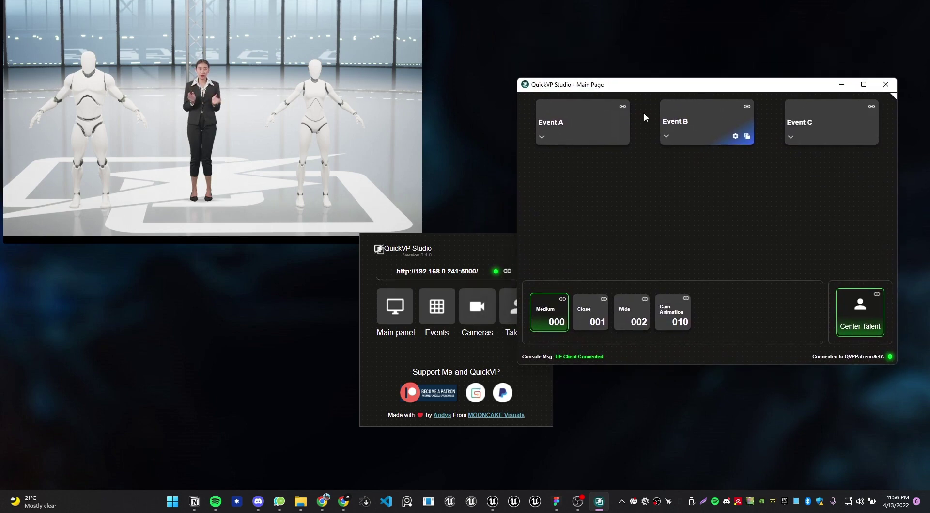
# Step: Colour the Event A card purple on the Main Page
pyautogui.click(542, 149)
pyautogui.click(556, 150)
pyautogui.click(599, 150)
pyautogui.moveTo(705, 81); pyautogui.dragTo(717, 39)
# Step: Open the separate events panel, shrink it and place it at the lower right
pyautogui.moveTo(483, 242); pyautogui.dragTo(339, 278)
pyautogui.click(287, 353)
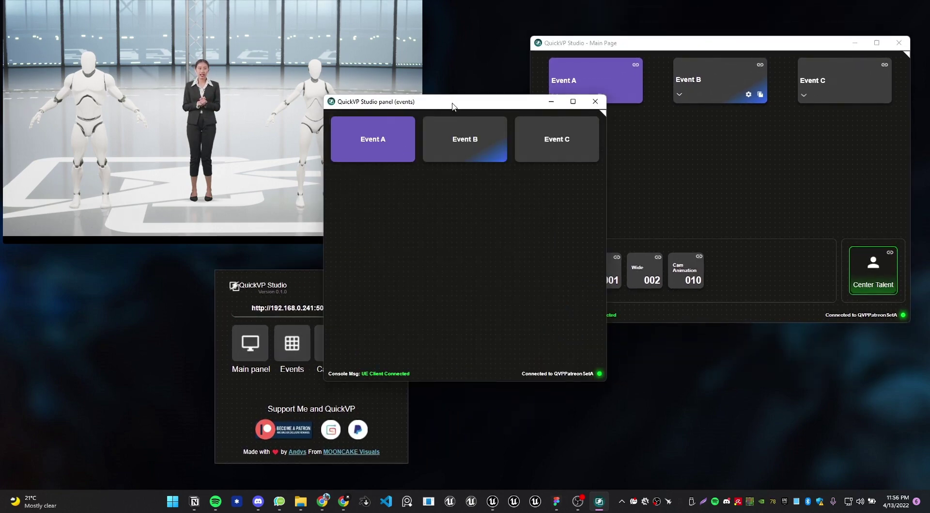
pyautogui.moveTo(458, 89); pyautogui.dragTo(459, 276)
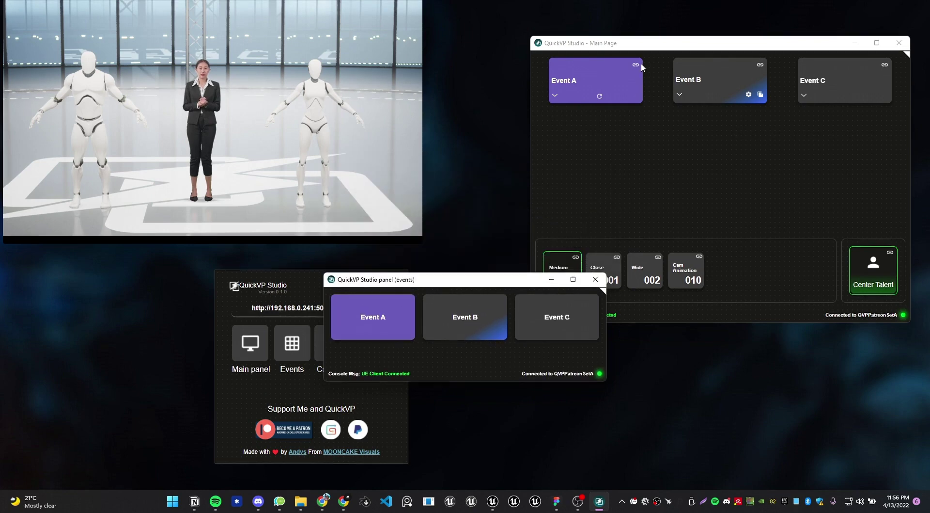
pyautogui.click(556, 96)
pyautogui.click(559, 97)
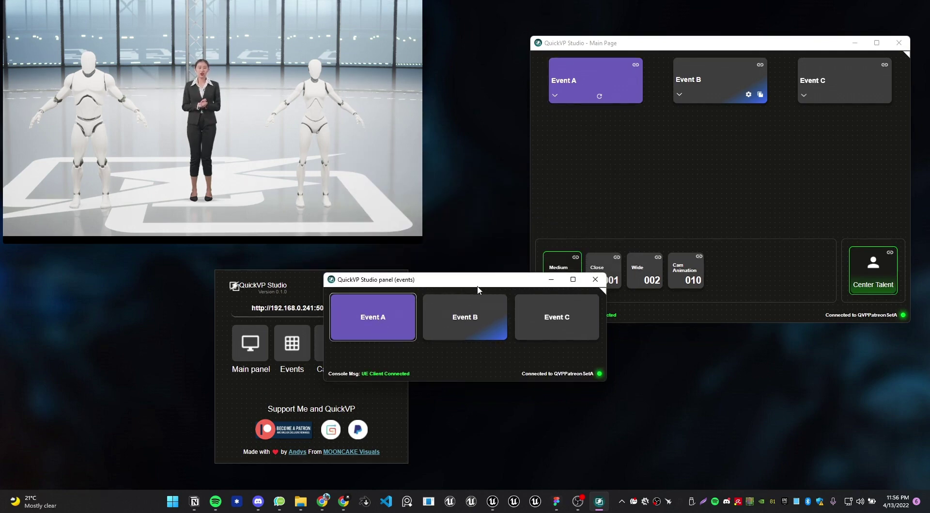
pyautogui.moveTo(479, 284); pyautogui.dragTo(765, 372)
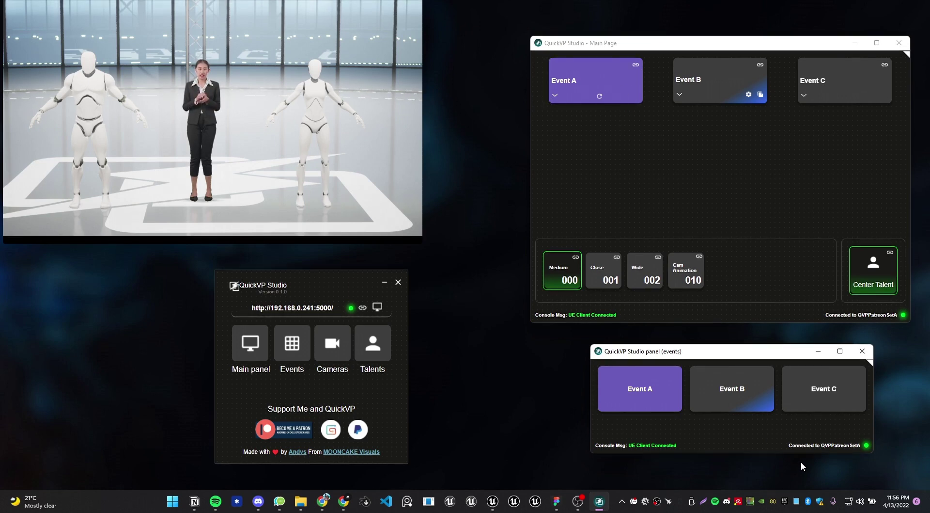
# Step: Reorder the events panel cards, colour Event C lime green and fire Event C
pyautogui.moveTo(712, 345); pyautogui.dragTo(710, 351)
pyautogui.moveTo(804, 394); pyautogui.dragTo(741, 390)
pyautogui.moveTo(644, 394); pyautogui.dragTo(730, 407)
pyautogui.click(804, 95)
pyautogui.click(833, 109)
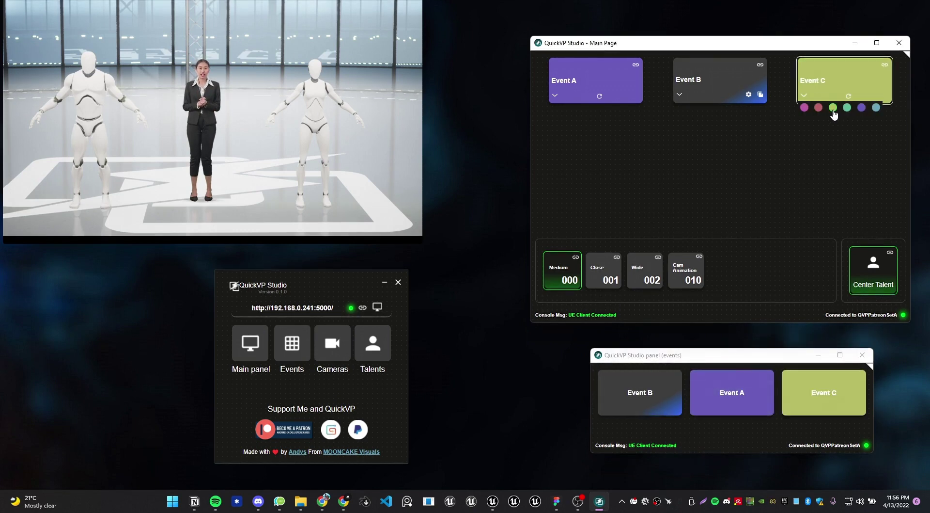
pyautogui.moveTo(756, 362); pyautogui.dragTo(699, 361)
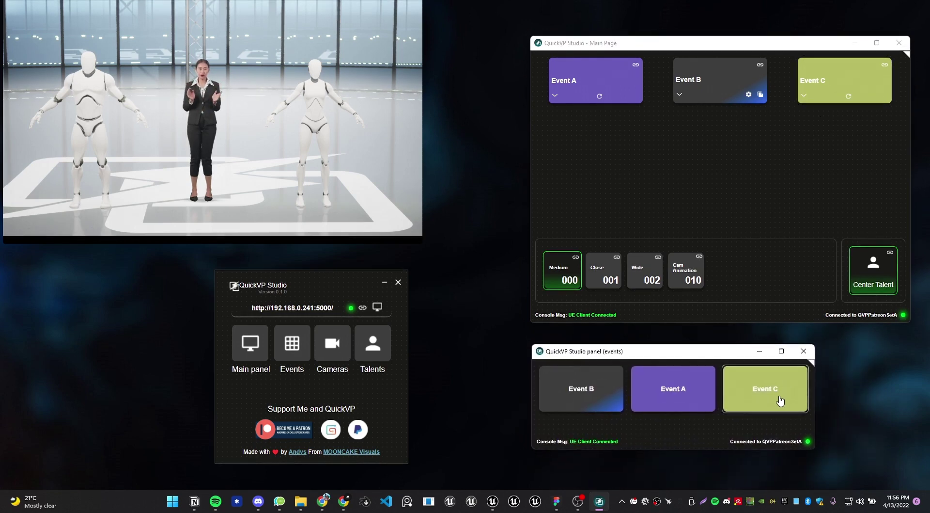
pyautogui.click(776, 396)
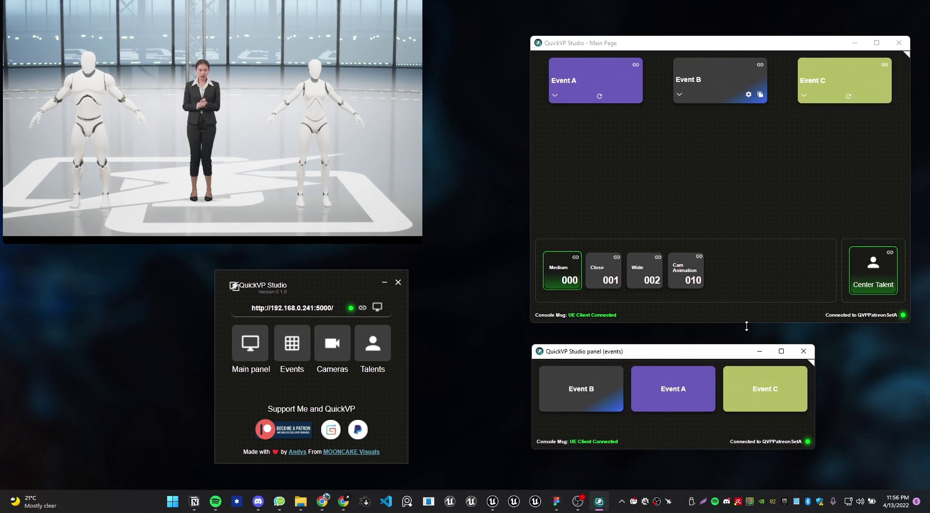
# Step: Shorten the Main Page window to its controls and align it with the events panel
pyautogui.moveTo(746, 322); pyautogui.dragTo(760, 210)
pyautogui.moveTo(754, 36); pyautogui.dragTo(750, 181)
pyautogui.moveTo(697, 356); pyautogui.dragTo(770, 370)
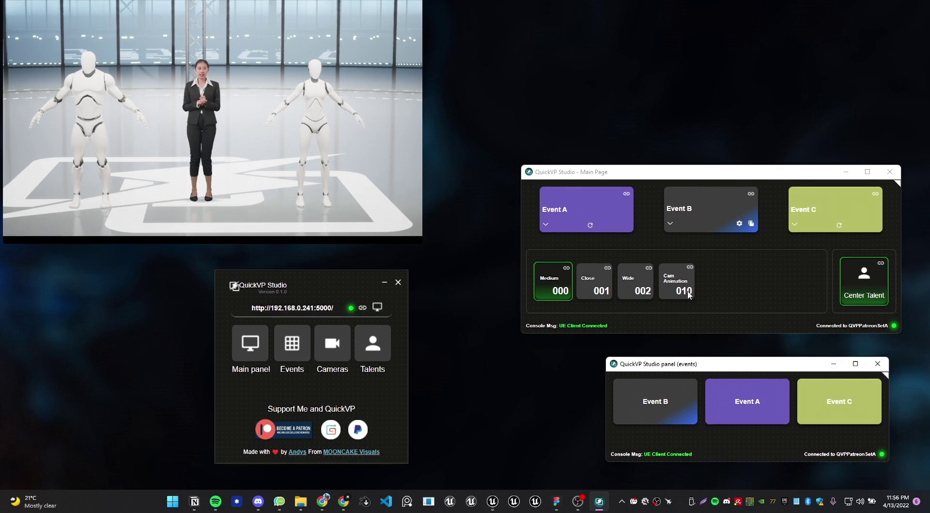
# Step: Open the server address 192.168.0.241:5000 from the launcher in Chrome
pyautogui.tripleClick(338, 313)
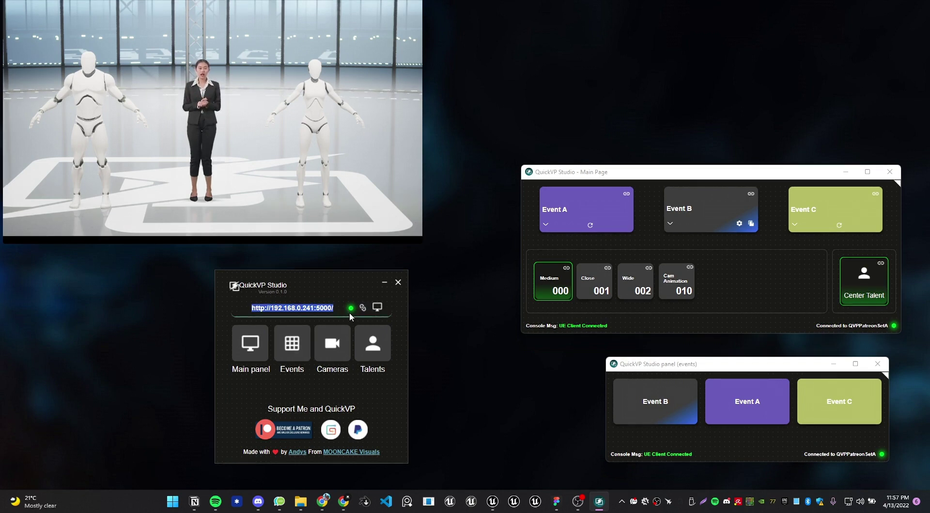
pyautogui.click(361, 311)
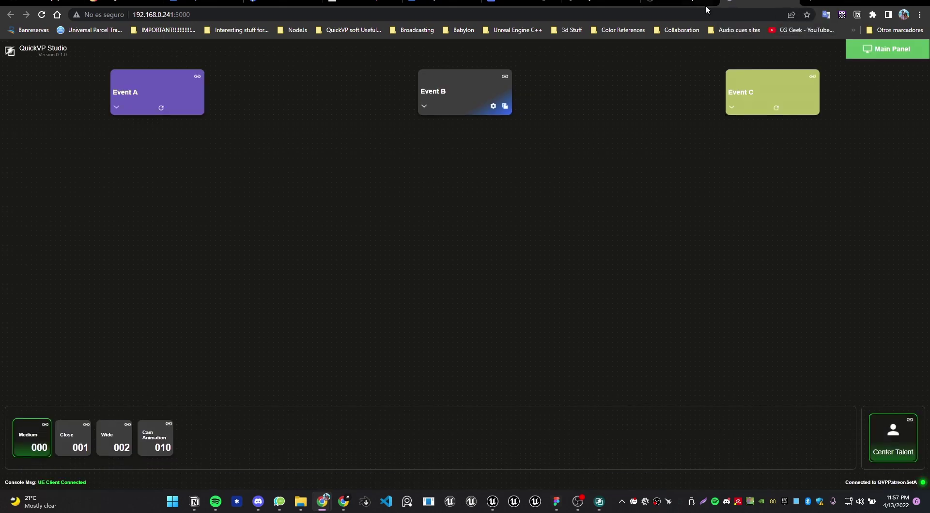
# Step: Shrink the browser window and move the Main Page and launcher to the lower left
pyautogui.moveTo(831, 5); pyautogui.dragTo(772, 199)
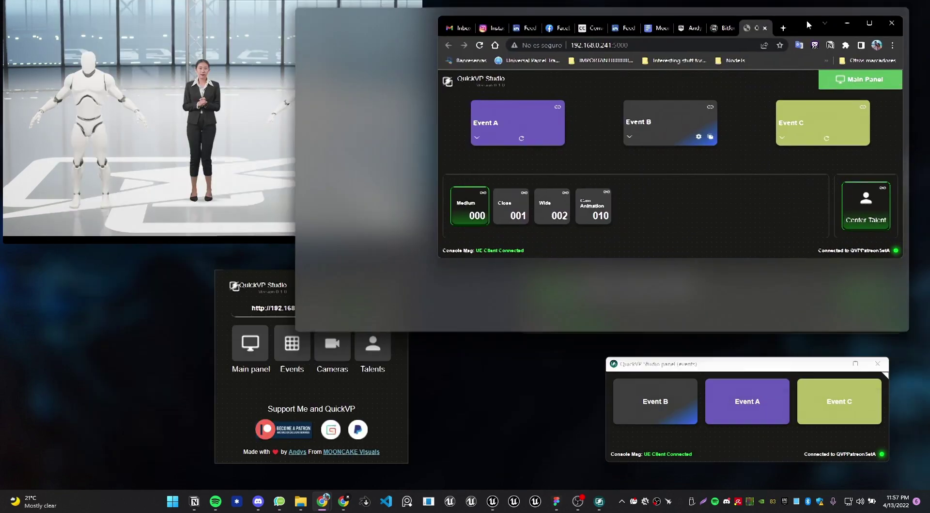
pyautogui.moveTo(800, 41); pyautogui.dragTo(765, 34)
pyautogui.click(789, 322)
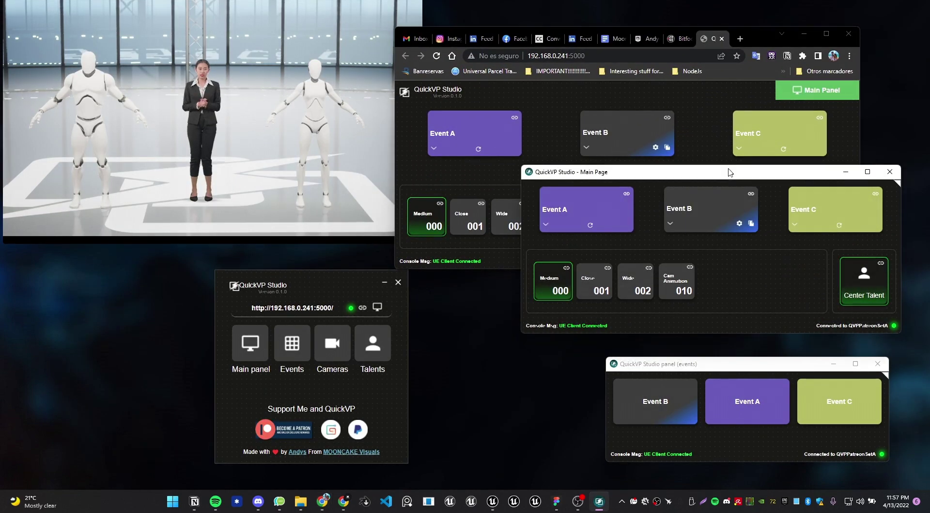
pyautogui.moveTo(726, 172); pyautogui.dragTo(242, 313)
pyautogui.moveTo(298, 283); pyautogui.dragTo(93, 266)
pyautogui.moveTo(274, 316); pyautogui.dragTo(238, 330)
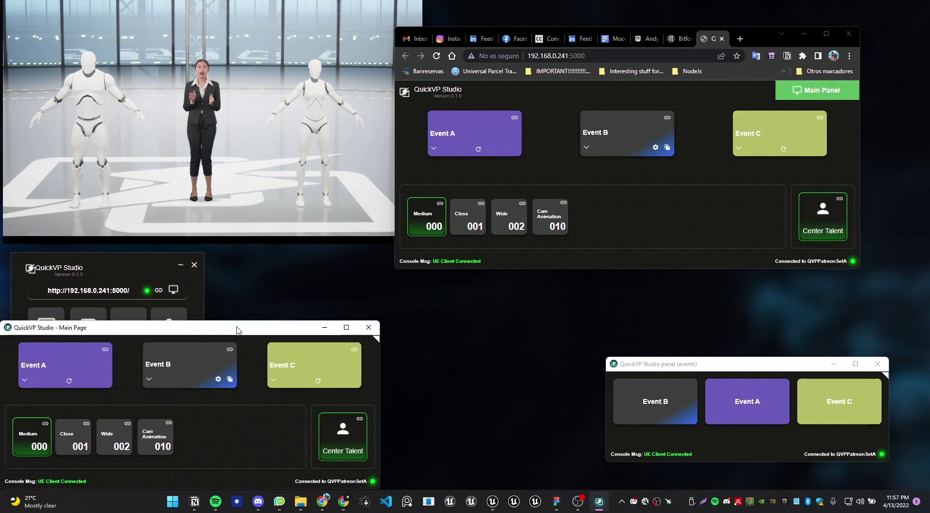
# Step: Run Event C several times and change its colour to red
pyautogui.click(319, 361)
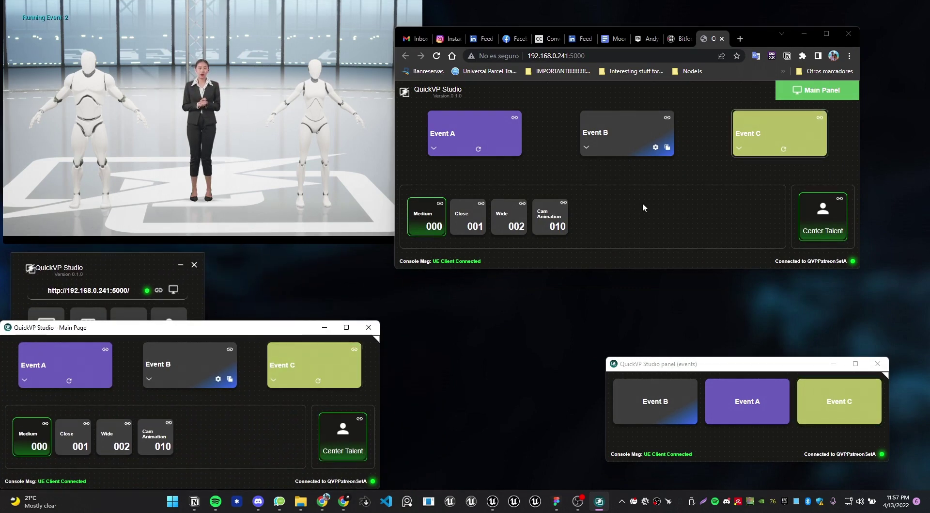
pyautogui.click(836, 400)
pyautogui.moveTo(272, 321); pyautogui.dragTo(279, 325)
pyautogui.click(321, 374)
pyautogui.click(281, 377)
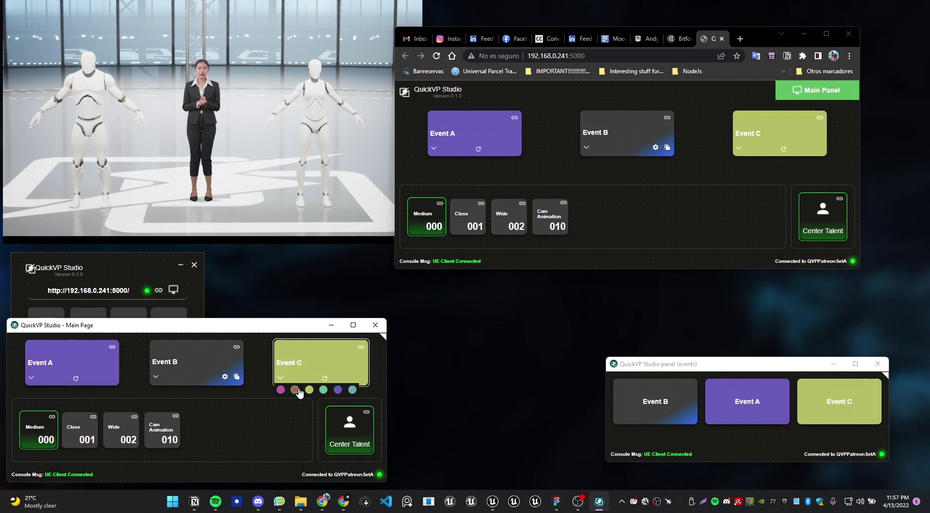
pyautogui.click(296, 390)
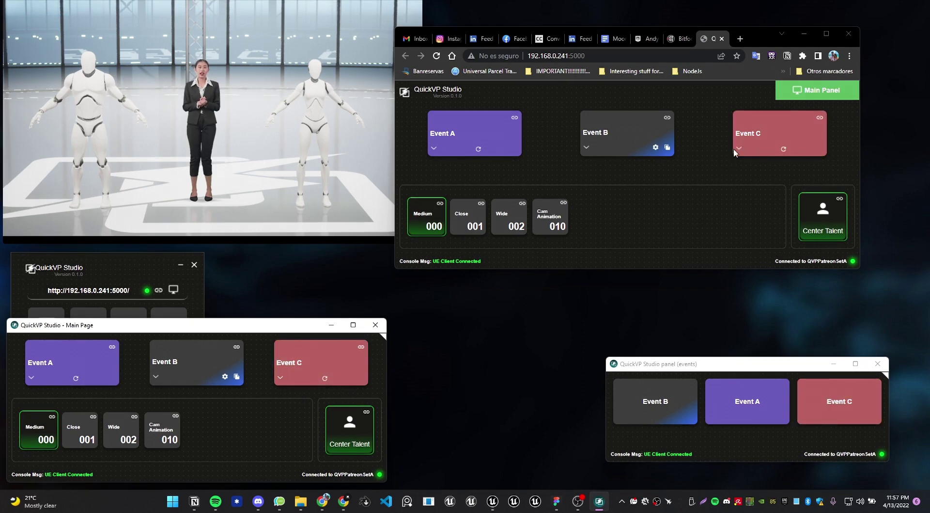
# Step: Reorder events to C, A, B in the web panel and put Event C first in the events panel
pyautogui.moveTo(741, 146); pyautogui.dragTo(623, 127)
pyautogui.moveTo(469, 141); pyautogui.dragTo(603, 138)
pyautogui.moveTo(826, 426); pyautogui.dragTo(676, 396)
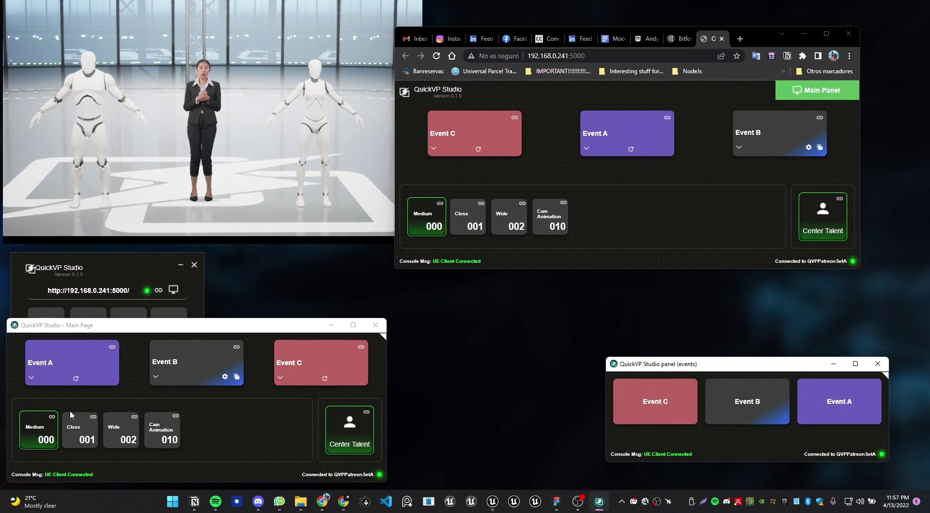
# Step: Order Main Page cameras Close, Wide, Medium, Cam Animation and move Close 001 last in the web panel
pyautogui.moveTo(81, 433); pyautogui.dragTo(121, 435)
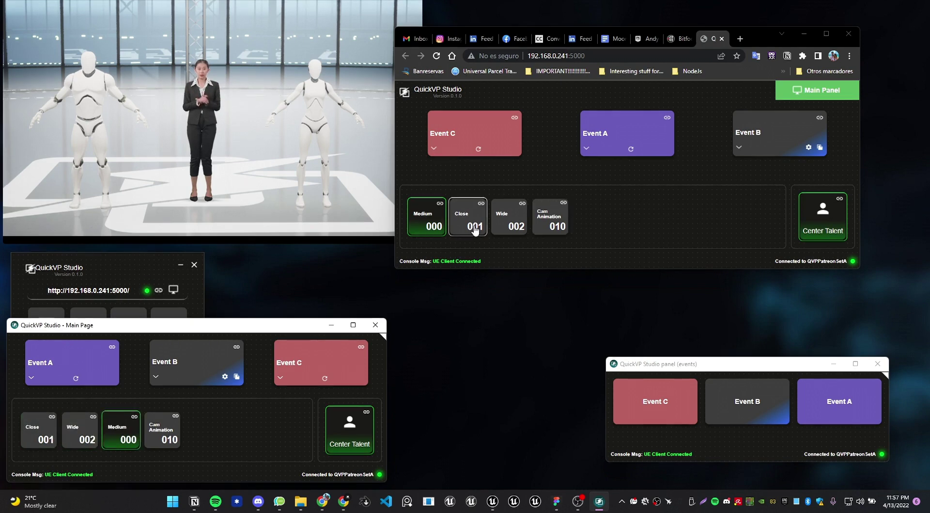
pyautogui.moveTo(473, 225); pyautogui.dragTo(553, 227)
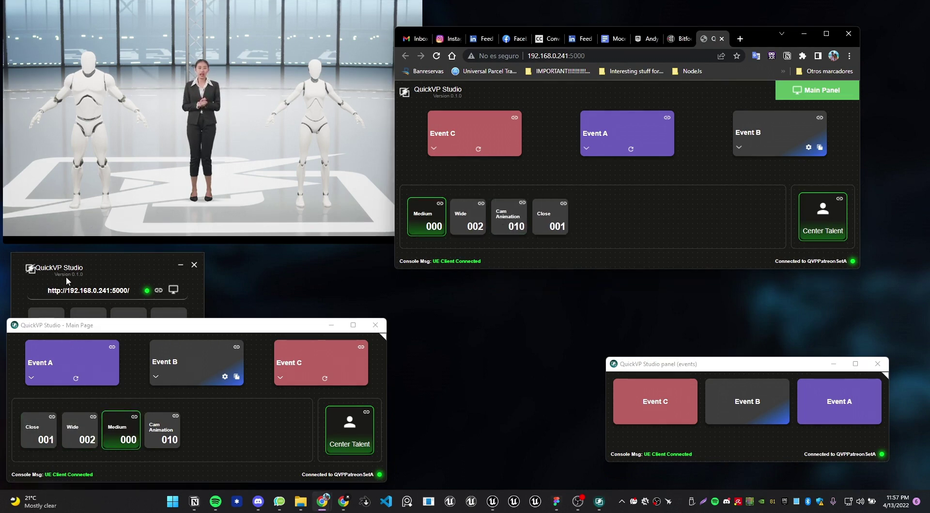
pyautogui.moveTo(84, 268); pyautogui.dragTo(460, 295)
pyautogui.moveTo(762, 366); pyautogui.dragTo(787, 395)
# Step: Open the cameras panel, trim it to its four presets and place it above the events panel
pyautogui.click(503, 359)
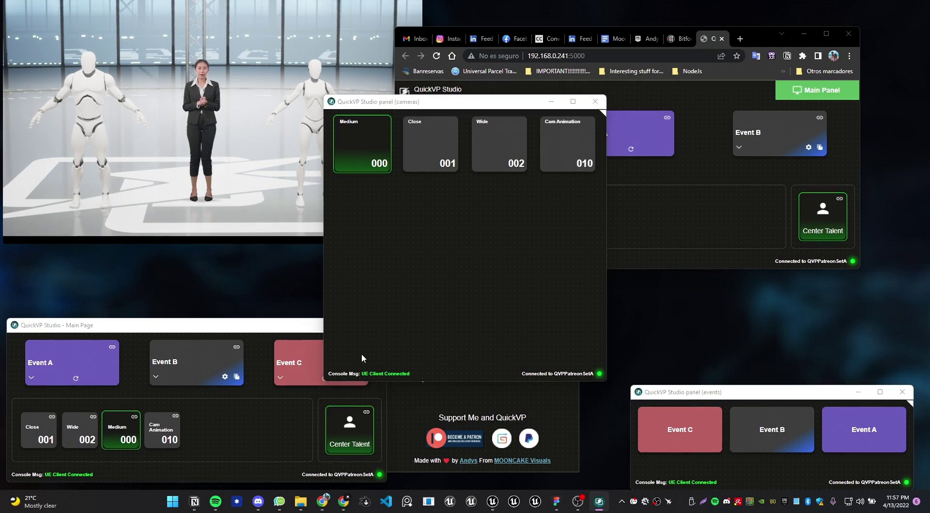
pyautogui.moveTo(495, 108); pyautogui.dragTo(604, 72)
pyautogui.moveTo(279, 333); pyautogui.dragTo(326, 51)
pyautogui.moveTo(517, 70); pyautogui.dragTo(322, 112)
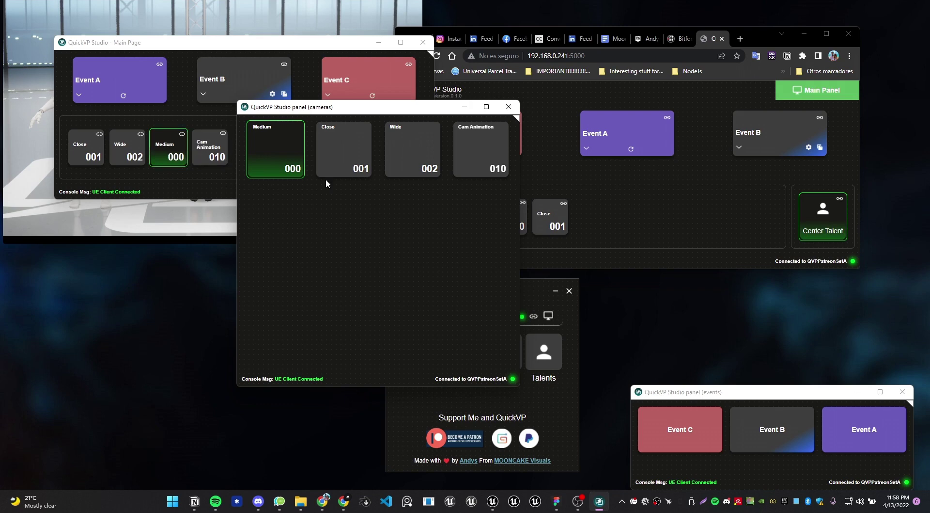
pyautogui.moveTo(405, 108); pyautogui.dragTo(492, 127)
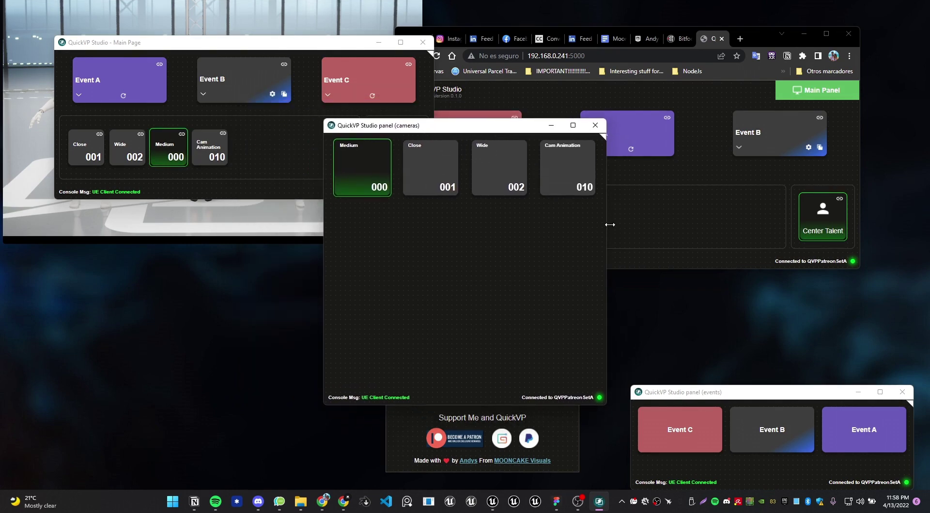
pyautogui.moveTo(610, 224); pyautogui.dragTo(587, 269)
pyautogui.moveTo(464, 403); pyautogui.dragTo(489, 228)
pyautogui.moveTo(462, 125); pyautogui.dragTo(773, 277)
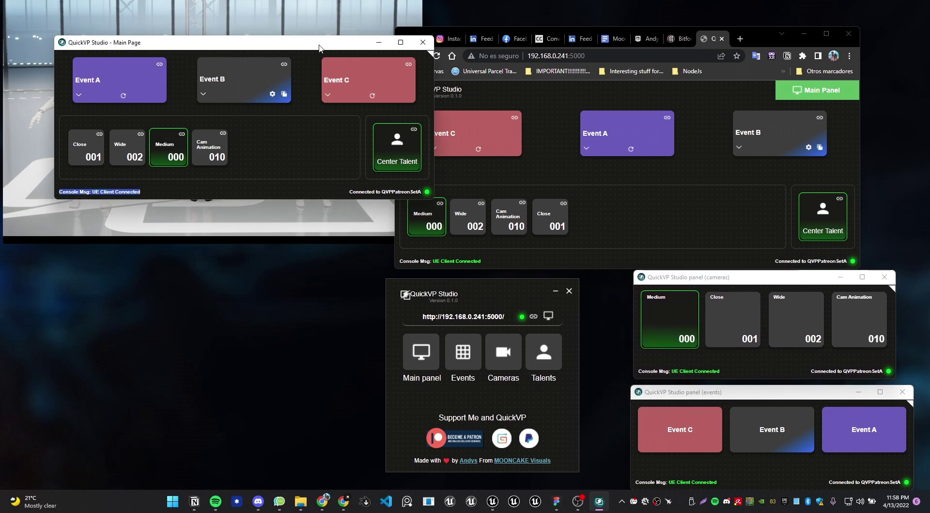
# Step: Switch through the Wide, Close, Medium and Cam Animation cameras, ending on Cam Animation
pyautogui.moveTo(319, 47); pyautogui.dragTo(279, 326)
pyautogui.click(87, 429)
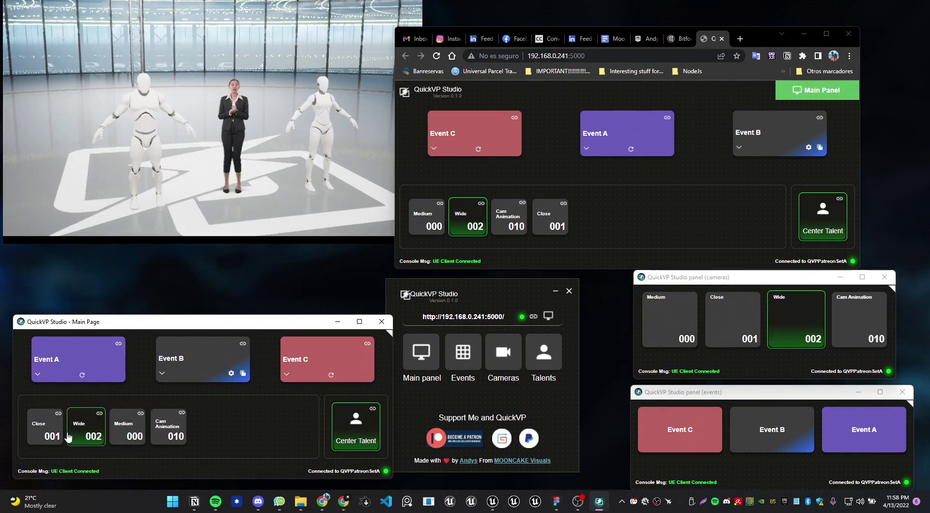
pyautogui.click(45, 429)
pyautogui.click(127, 429)
pyautogui.click(169, 429)
pyautogui.click(87, 429)
pyautogui.click(127, 429)
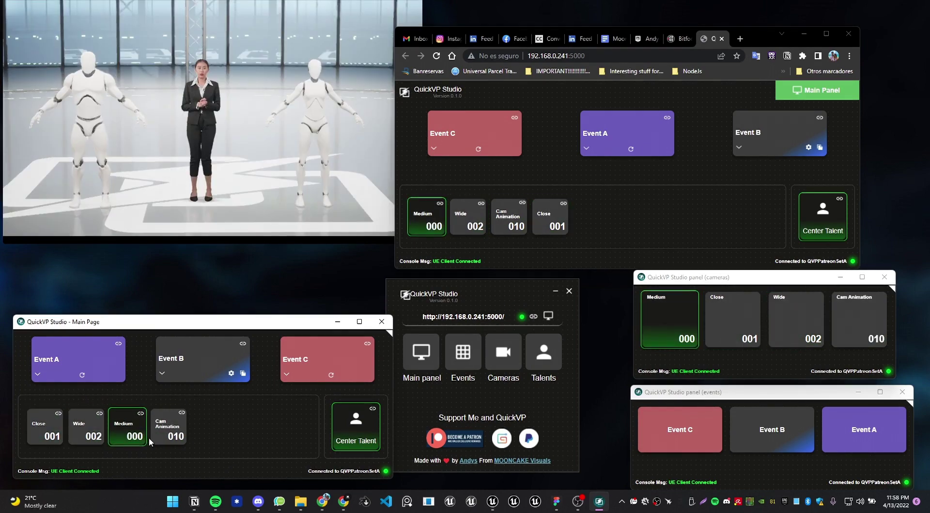
pyautogui.click(170, 429)
pyautogui.click(127, 429)
pyautogui.click(82, 433)
pyautogui.click(127, 431)
pyautogui.click(170, 431)
# Step: Toggle Center Talent repeatedly, leaving it on, and open the talents panel
pyautogui.click(367, 443)
pyautogui.click(368, 444)
pyautogui.click(367, 443)
pyautogui.click(367, 443)
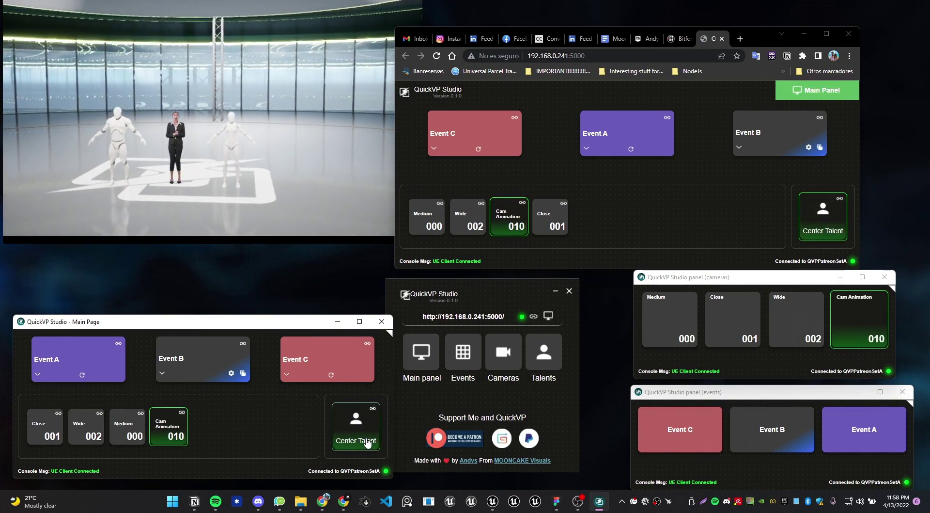
pyautogui.click(543, 359)
# Step: Shrink the talents panel and toggle Center Talent off and back on
pyautogui.moveTo(603, 385); pyautogui.dragTo(503, 204)
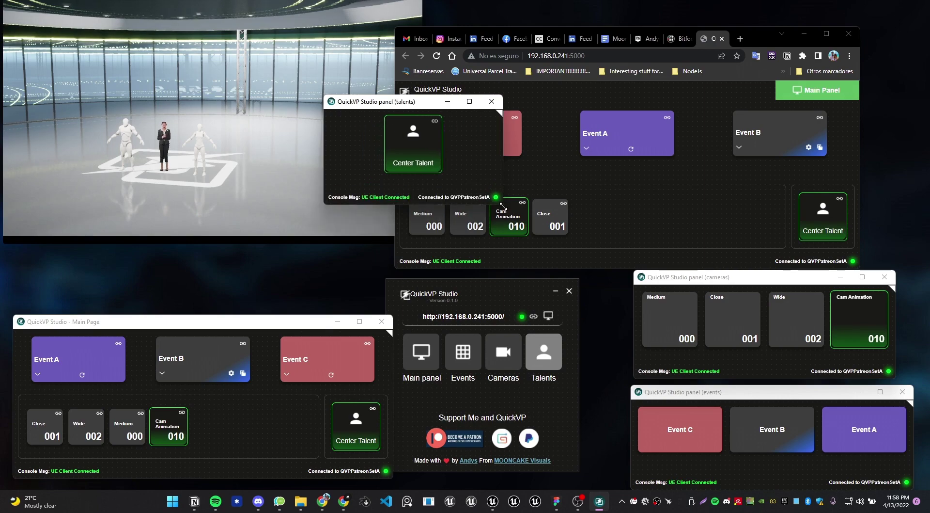
pyautogui.click(349, 445)
pyautogui.click(350, 445)
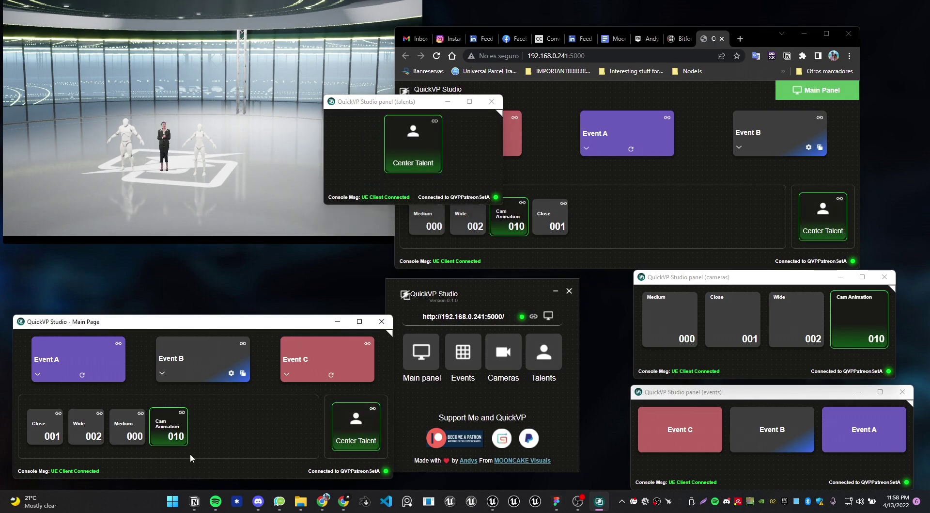
# Step: Cut to the Medium camera, replay the Cam Animation pull-back, and move the talents panel down-left
pyautogui.click(127, 428)
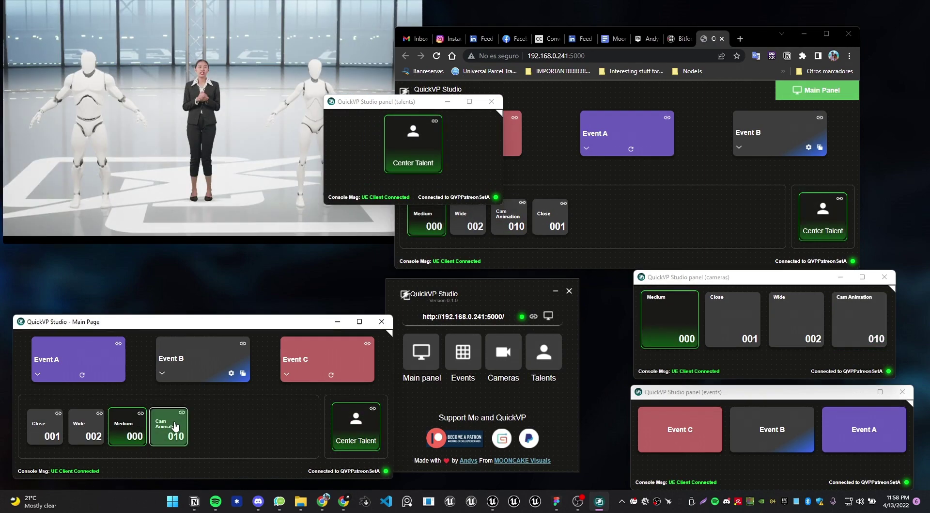
pyautogui.click(175, 427)
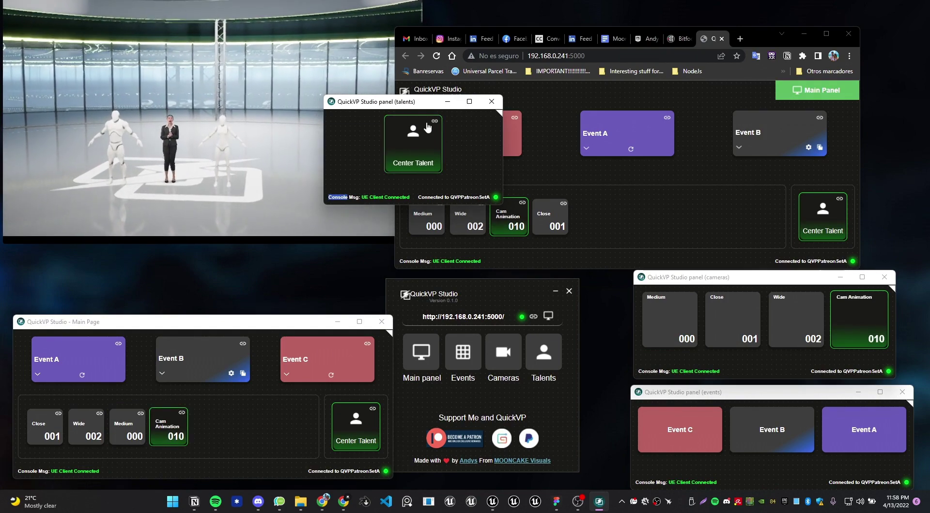
pyautogui.moveTo(419, 104); pyautogui.dragTo(306, 201)
# Step: Close the separate talents, cameras and events panel windows
pyautogui.click(380, 200)
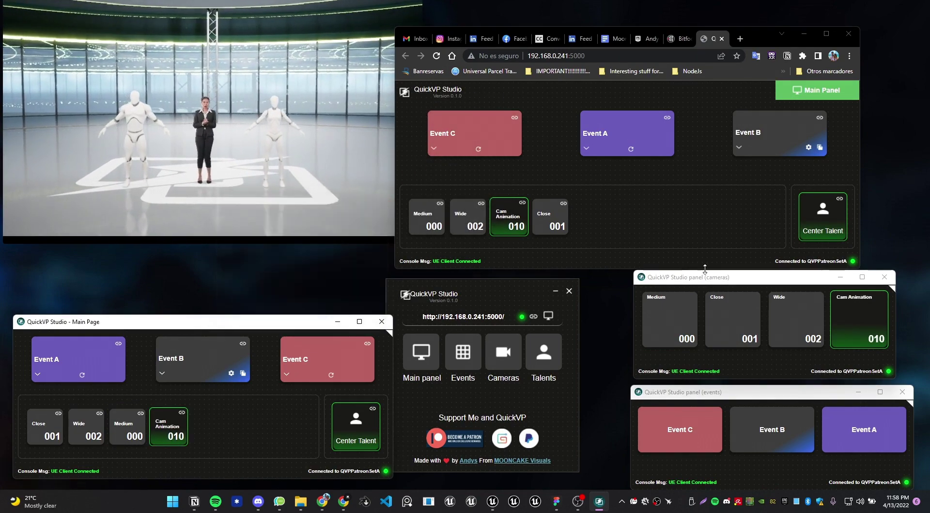
pyautogui.click(885, 277)
pyautogui.click(909, 397)
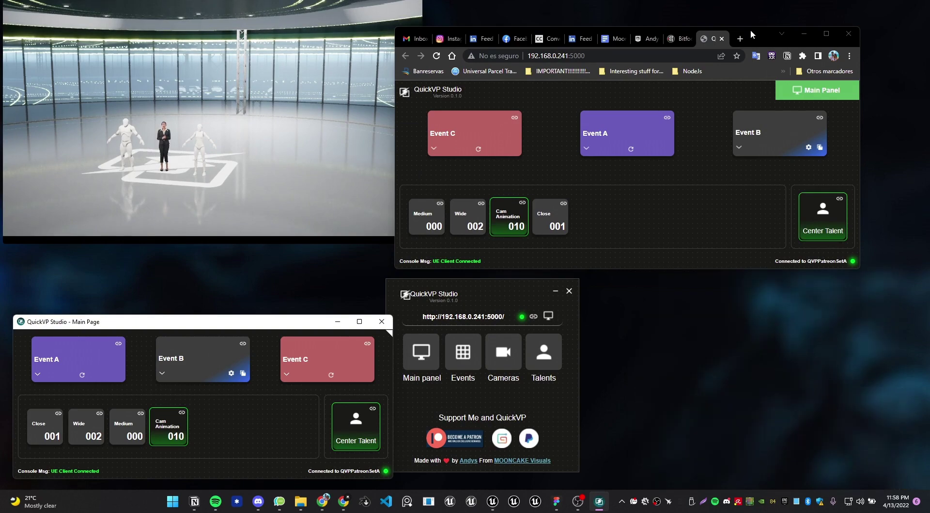
# Step: Move the browser to the upper right and nudge the Main Page left and launcher right
pyautogui.moveTo(751, 41); pyautogui.dragTo(795, 19)
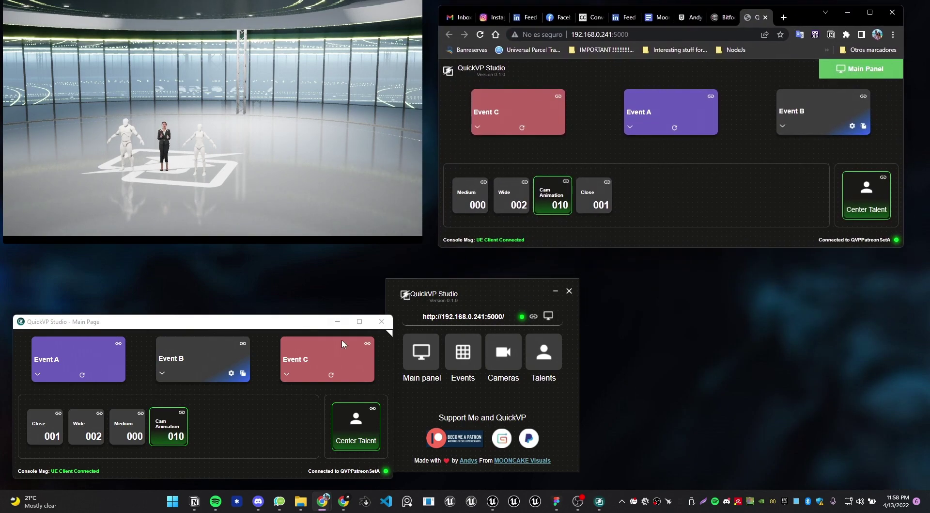
pyautogui.moveTo(311, 321); pyautogui.dragTo(296, 322)
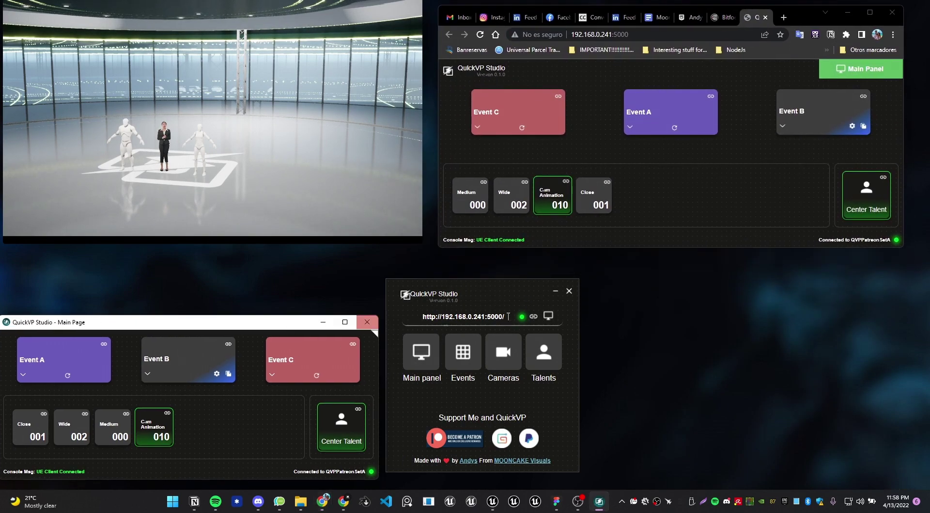
pyautogui.moveTo(505, 294); pyautogui.dragTo(522, 296)
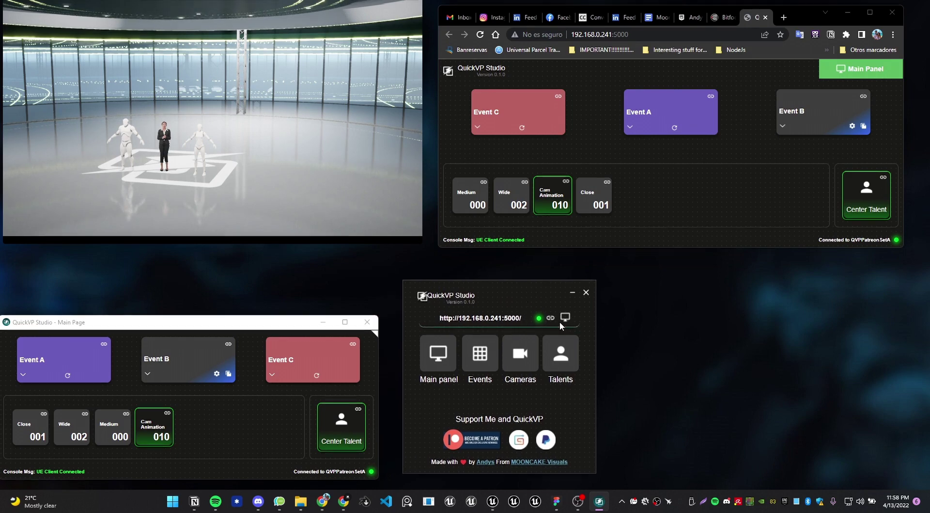
# Step: Open a new Chrome tab and close the old QuickVP web panel tab
pyautogui.click(783, 17)
pyautogui.click(739, 22)
pyautogui.click(737, 18)
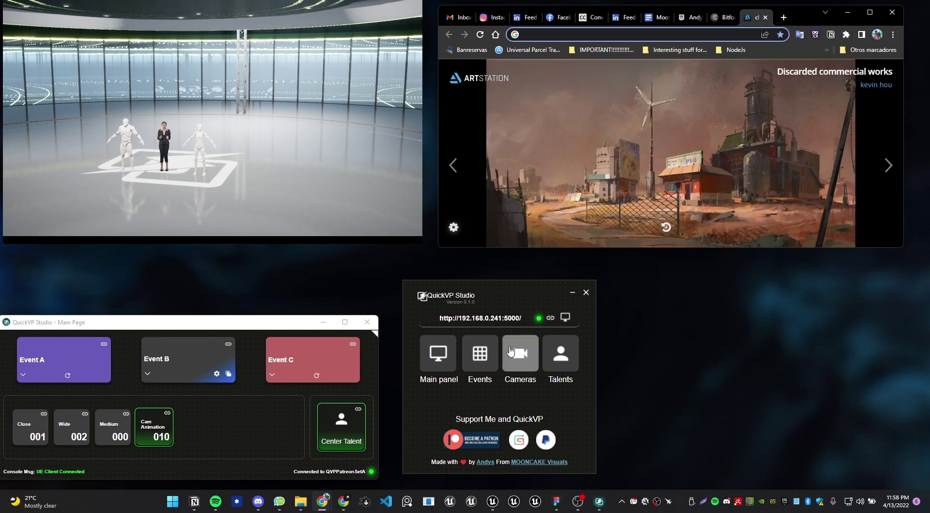
# Step: Copy the events panel's web address into Chrome and open the events panel in the browser
pyautogui.click(486, 358)
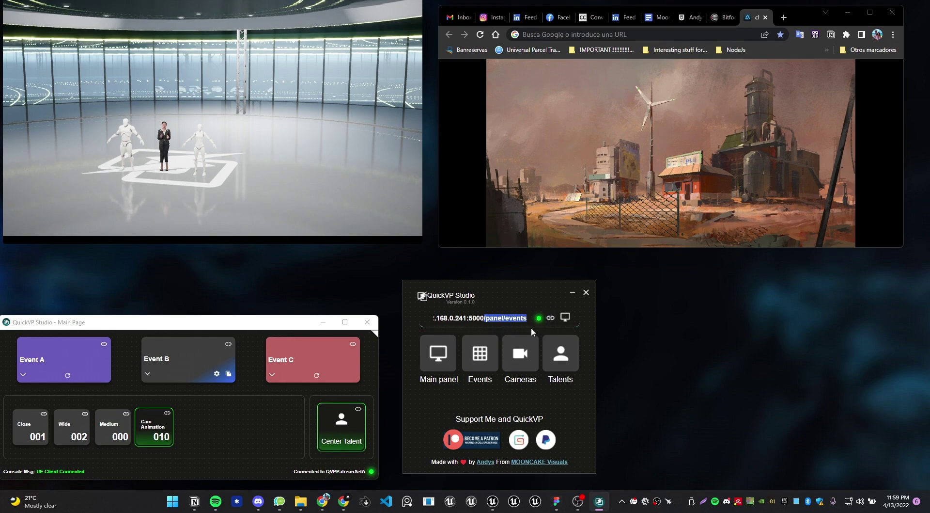
pyautogui.click(550, 320)
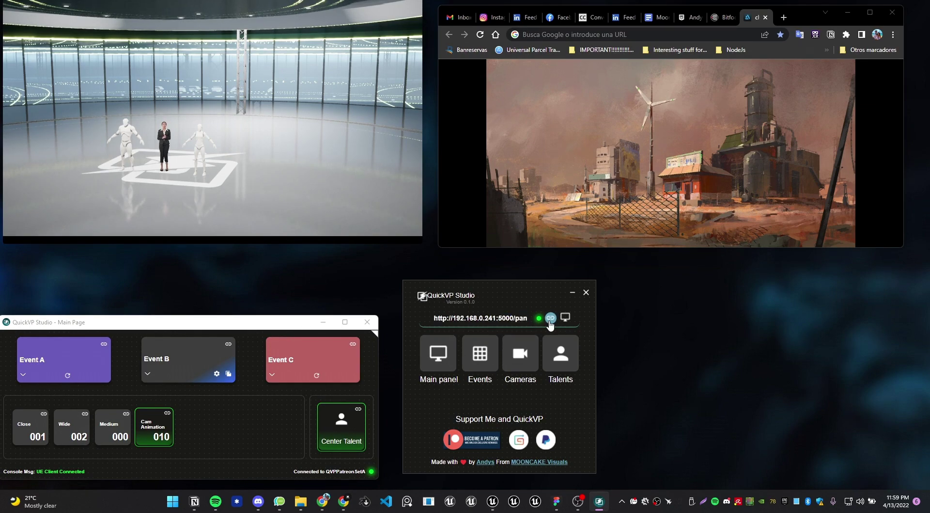
pyautogui.click(681, 35)
pyautogui.write('http://192.168.0.241:5000/panel/events')
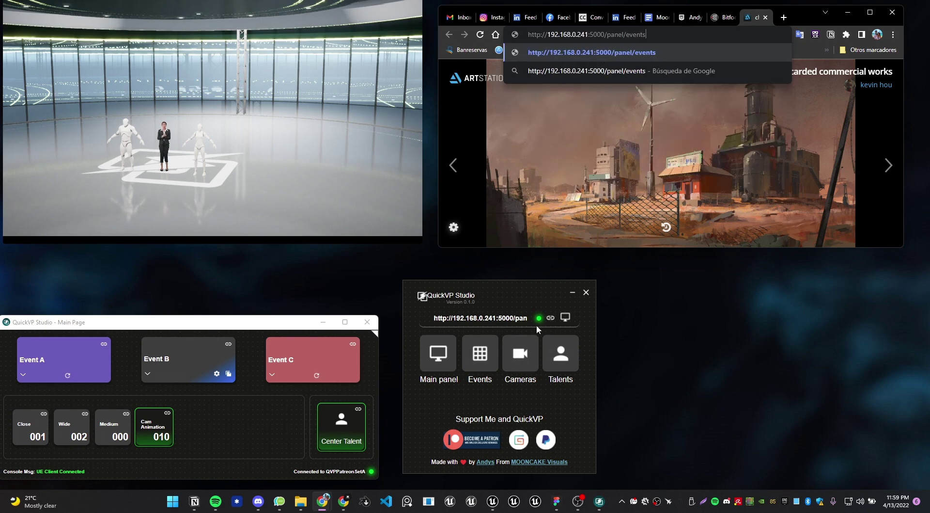
pyautogui.click(577, 315)
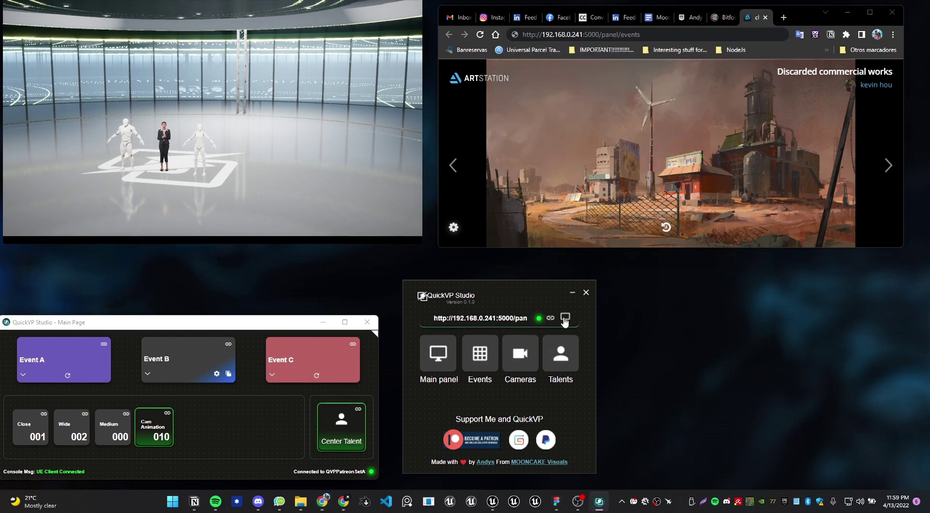
pyautogui.click(564, 318)
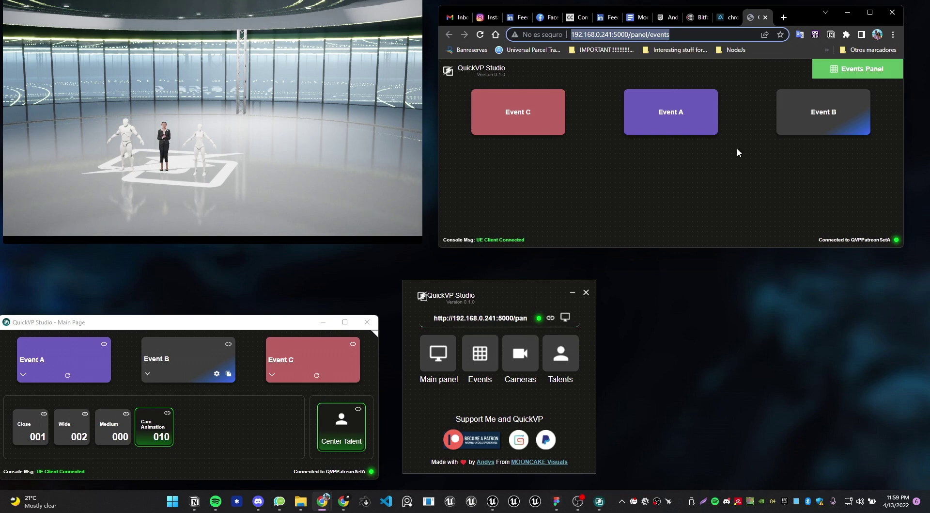
# Step: Fire Event B, Event A and Event C from the browser panel, then Event A and Event B again
pyautogui.click(829, 114)
pyautogui.click(651, 111)
pyautogui.click(523, 115)
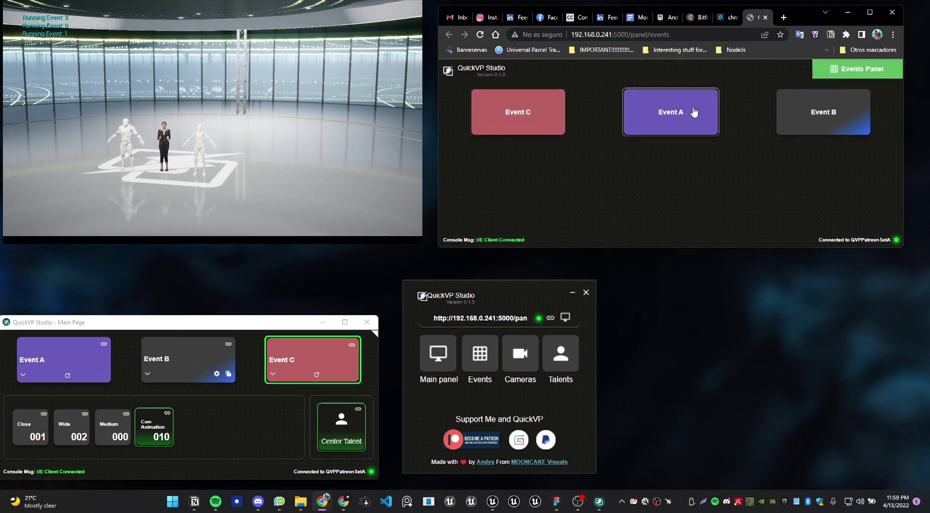
pyautogui.click(695, 112)
pyautogui.click(842, 114)
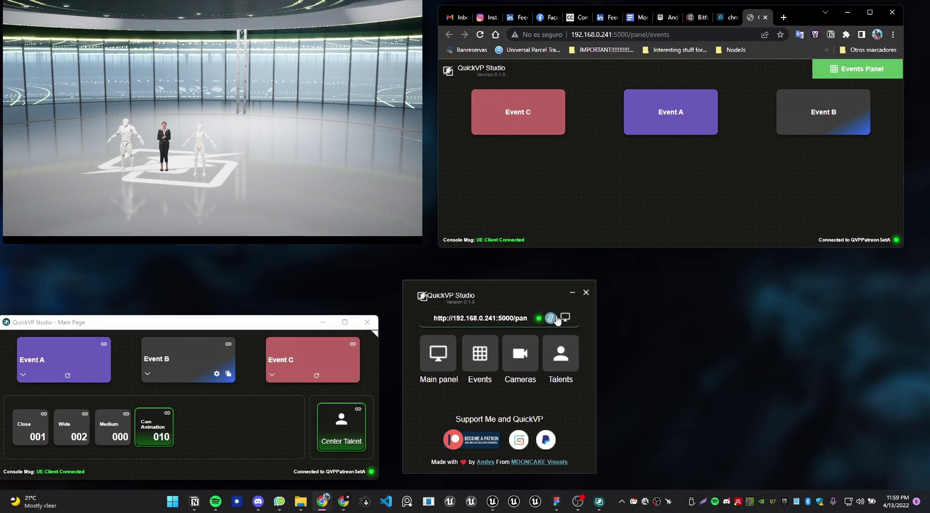
# Step: Open the cameras panel and the talents panel each in a Chrome tab
pyautogui.click(557, 328)
pyautogui.click(565, 318)
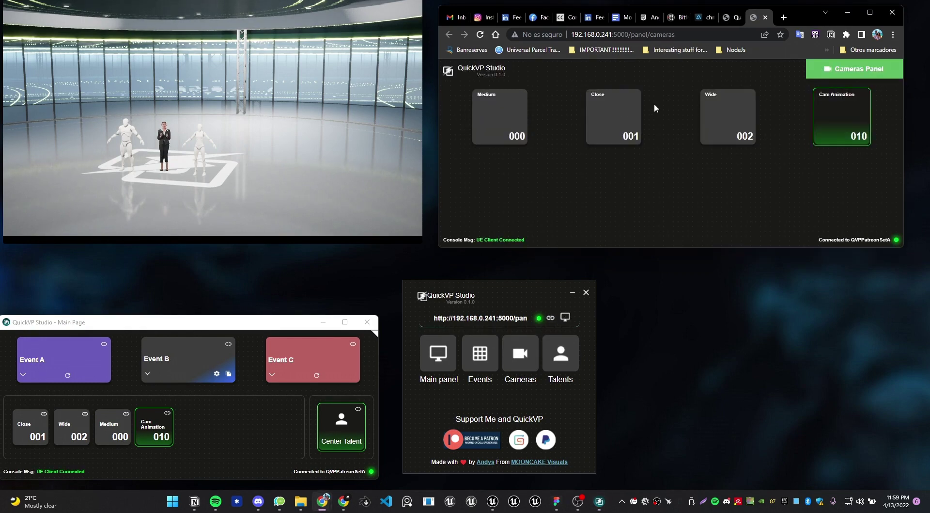
pyautogui.click(560, 369)
pyautogui.click(565, 318)
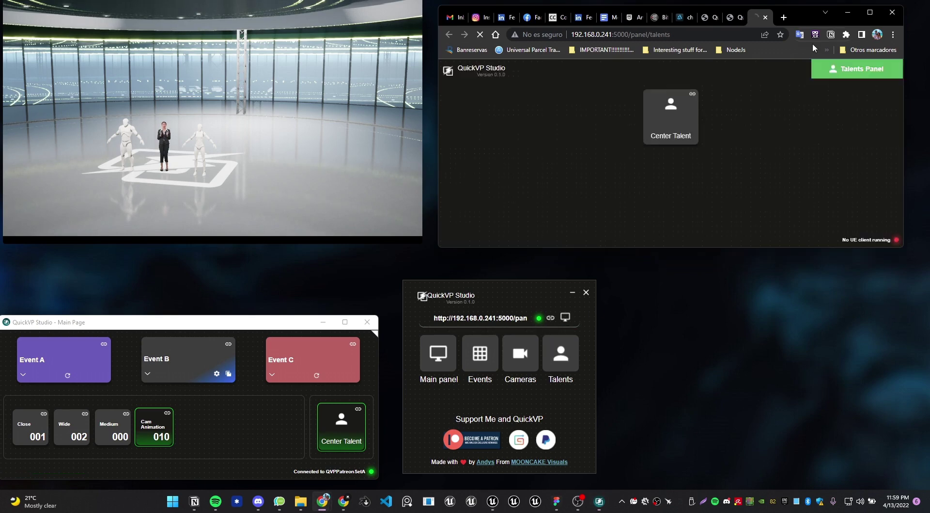
# Step: Close the talents and cameras tabs and open the Main panel in the browser
pyautogui.click(769, 20)
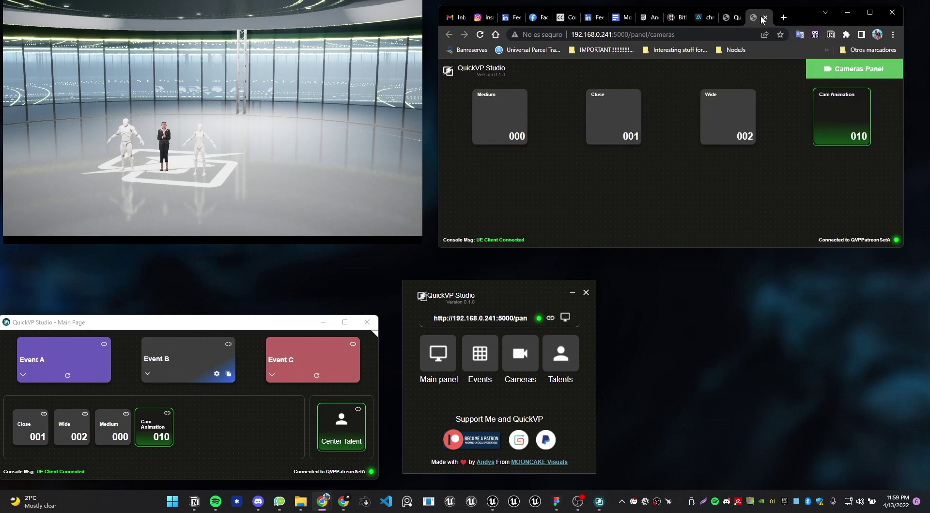
pyautogui.click(763, 18)
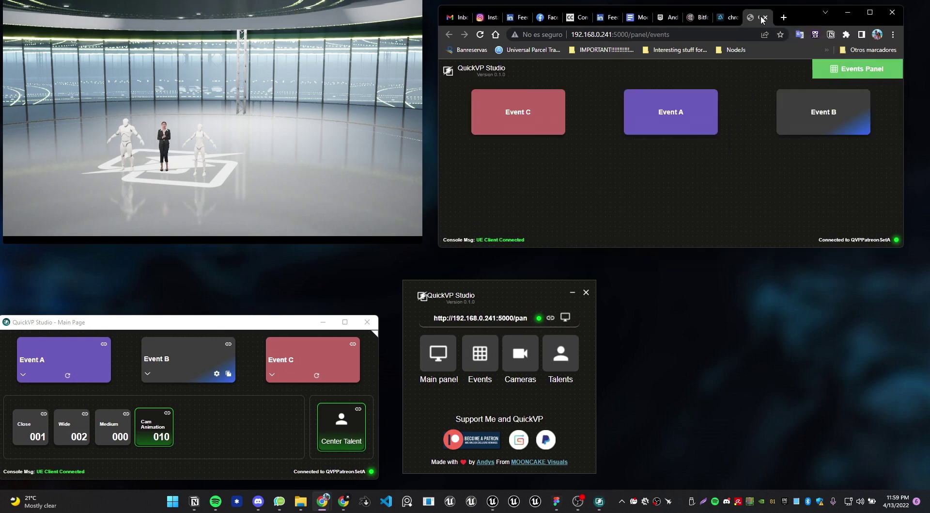
pyautogui.click(432, 357)
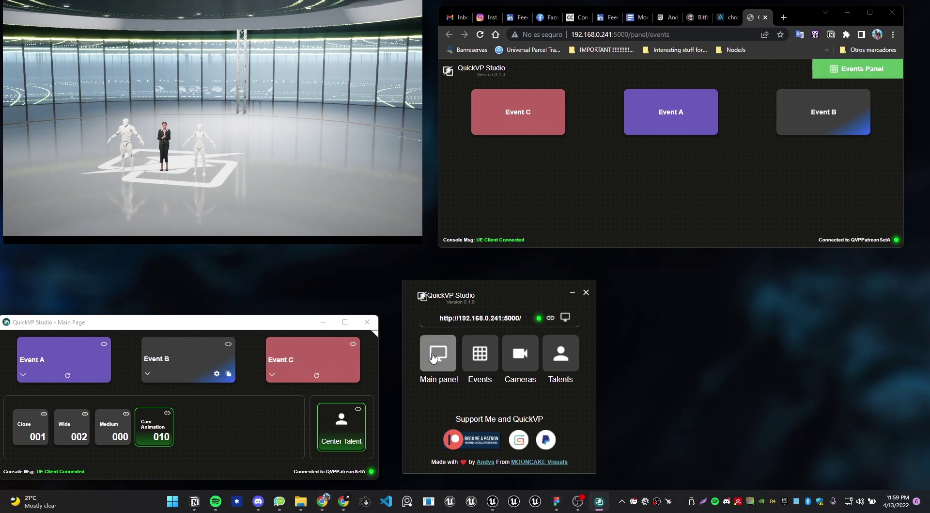
pyautogui.click(566, 317)
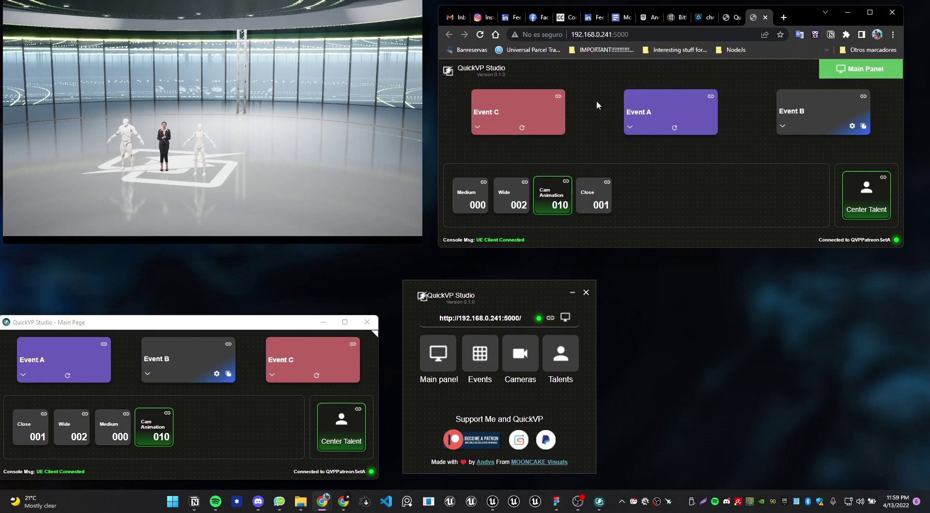
# Step: Drag Event B to the first slot and set its B Data field to 'TEst Data'
pyautogui.moveTo(795, 109); pyautogui.dragTo(490, 111)
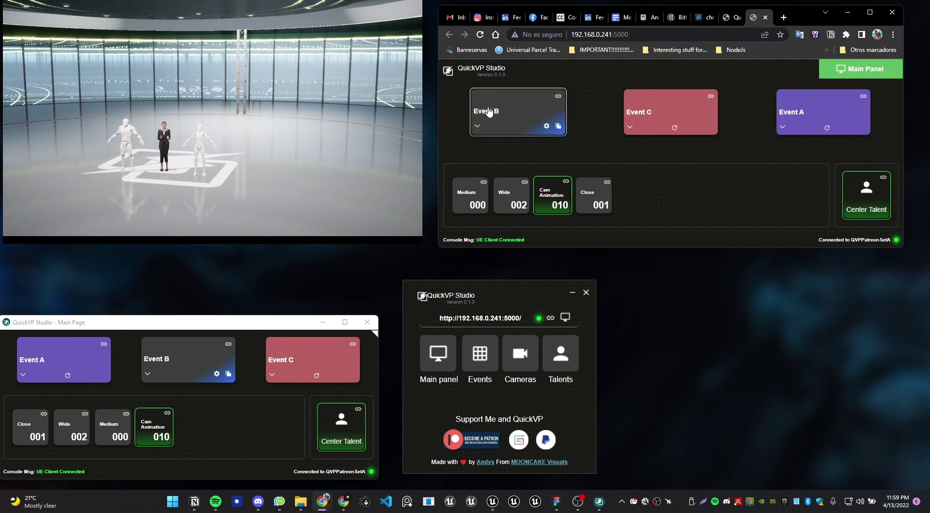
pyautogui.click(545, 126)
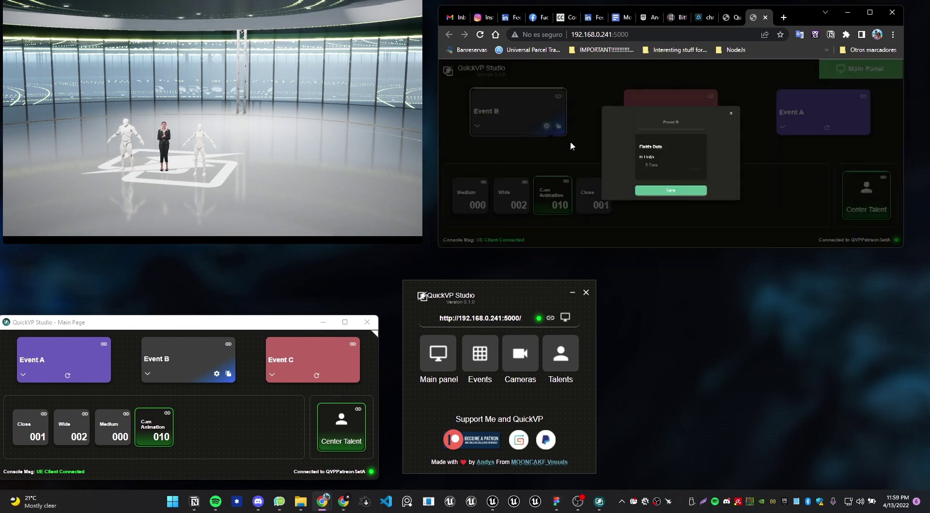
pyautogui.moveTo(691, 247); pyautogui.dragTo(713, 394)
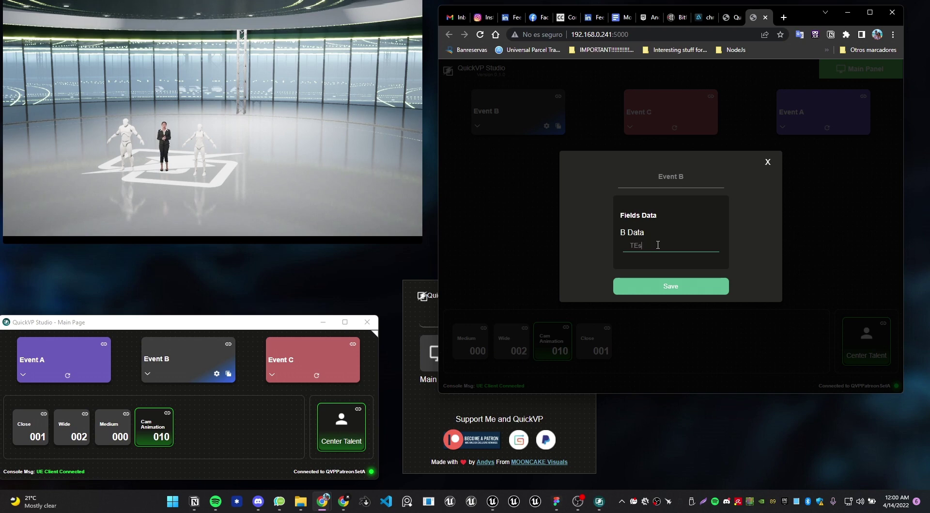
pyautogui.write('TEst Data')
pyautogui.press('Return')
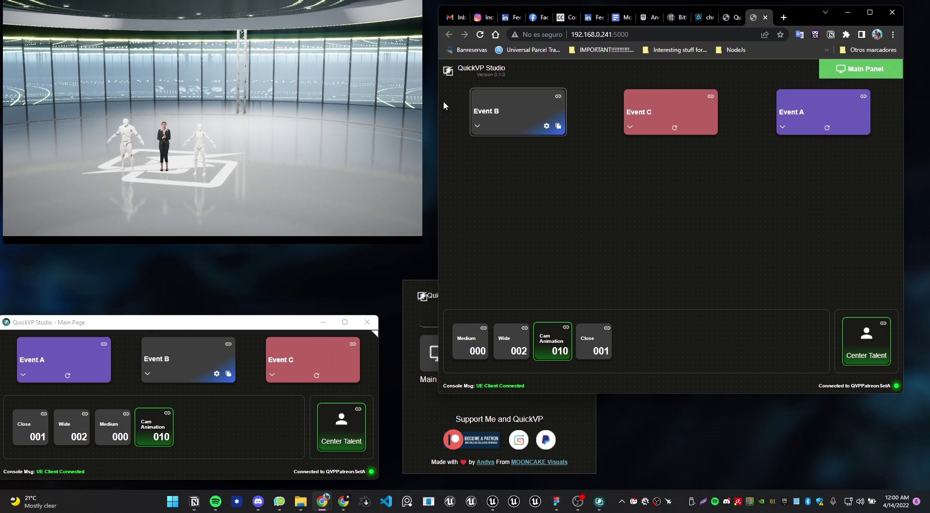
# Step: Duplicate Event B and place the copy right after it
pyautogui.click(560, 126)
pyautogui.moveTo(848, 118); pyautogui.dragTo(554, 124)
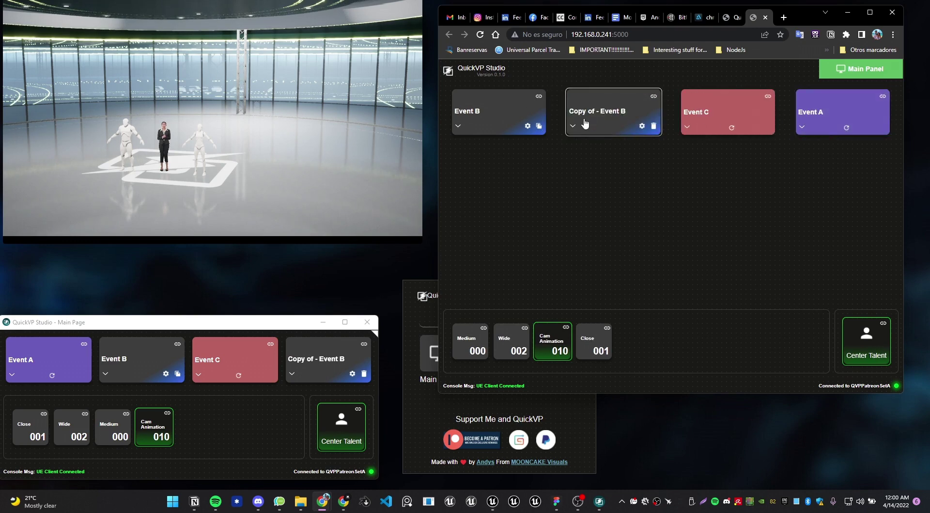
pyautogui.click(573, 126)
# Step: Rename the copied event to 'Event B 2' and save it
pyautogui.click(642, 126)
pyautogui.moveTo(704, 175); pyautogui.dragTo(595, 188)
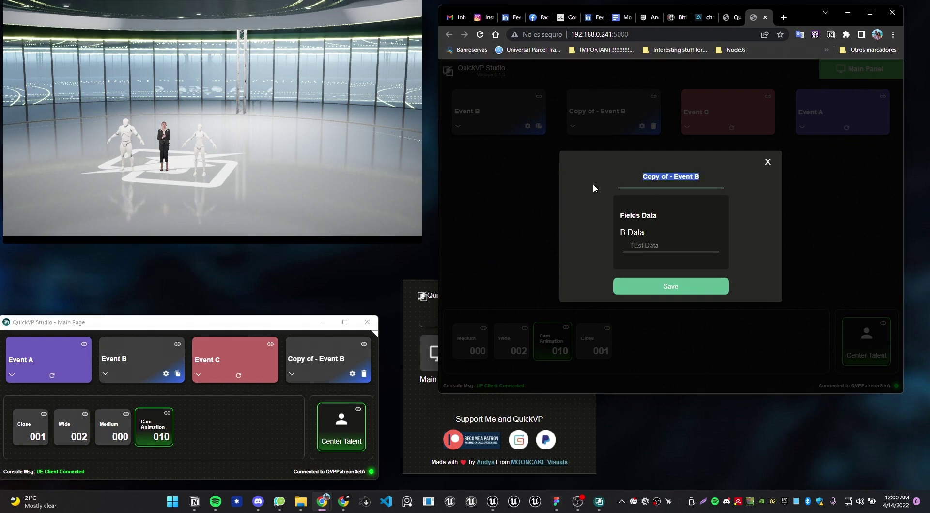
pyautogui.write('Event')
pyautogui.press('BackSpace')
pyautogui.press('BackSpace')
pyautogui.press('BackSpace')
pyautogui.write('ent ')
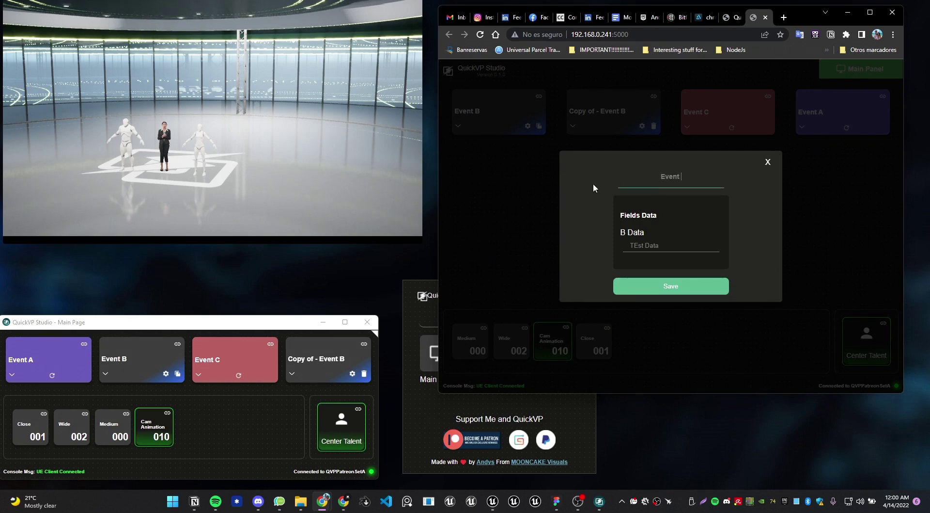
pyautogui.write('B 2')
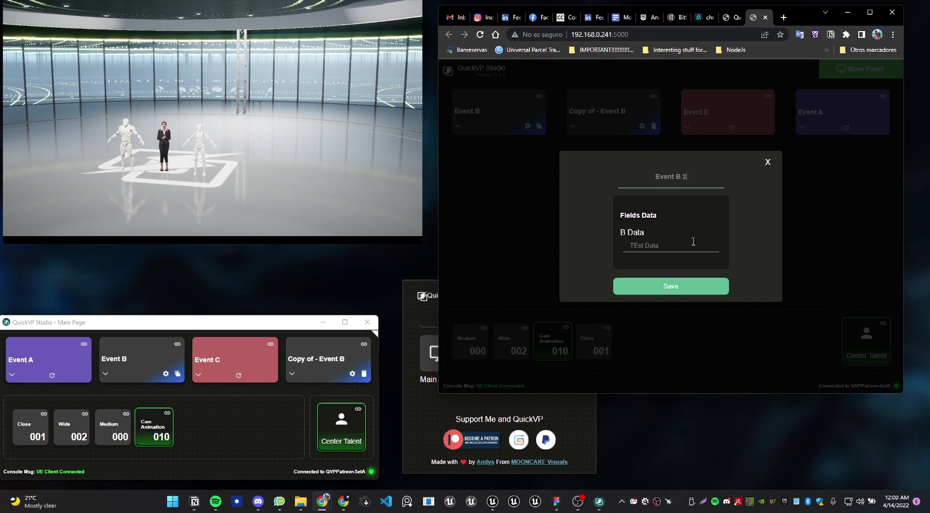
pyautogui.click(700, 283)
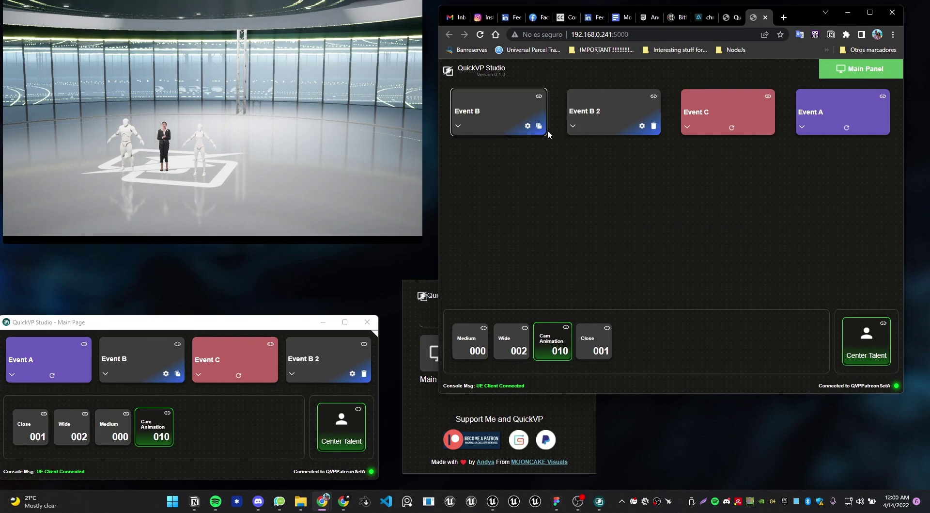
# Step: Colour Event B red and Event B 2 green, shorten the browser window, and trigger Event B
pyautogui.click(458, 126)
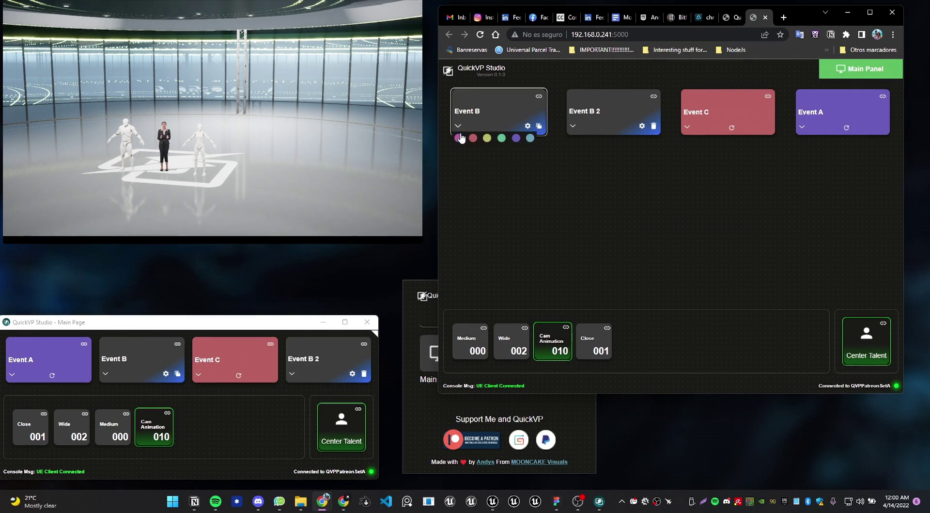
pyautogui.click(473, 138)
pyautogui.click(574, 127)
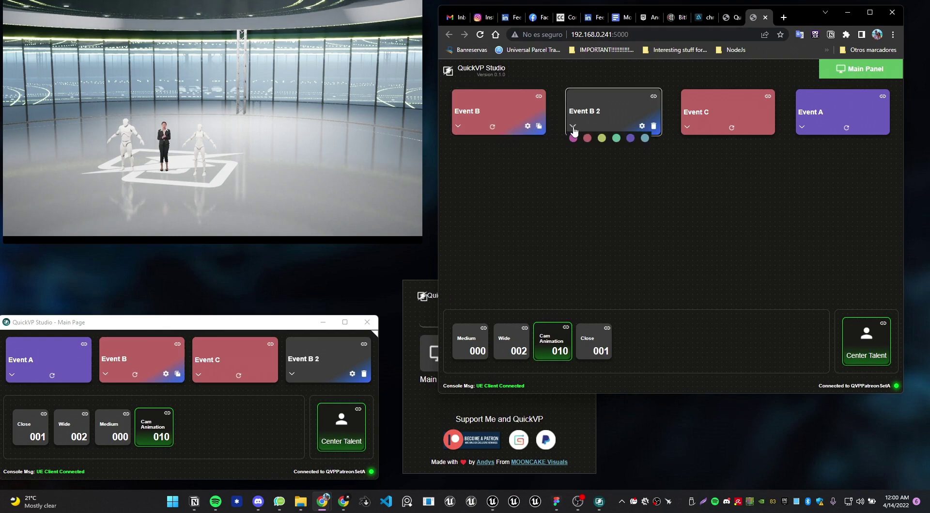
pyautogui.click(602, 138)
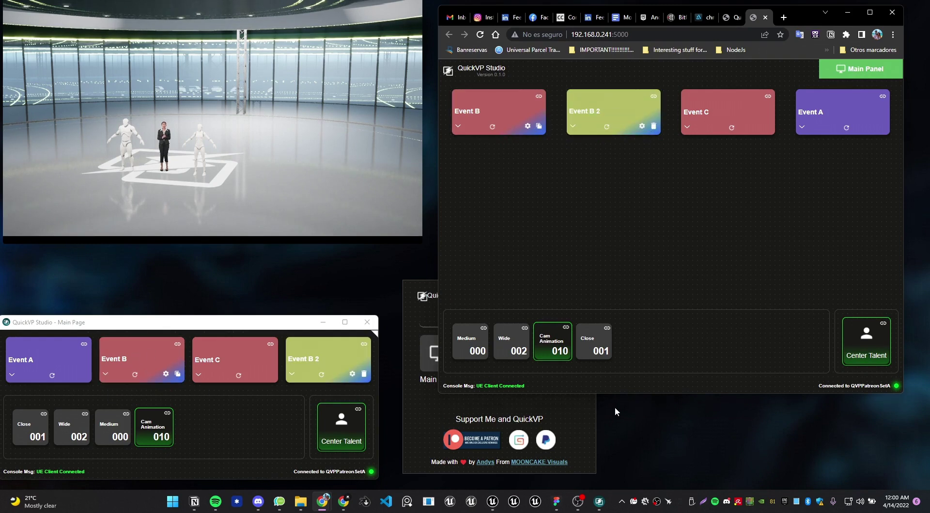
pyautogui.moveTo(762, 396); pyautogui.dragTo(758, 234)
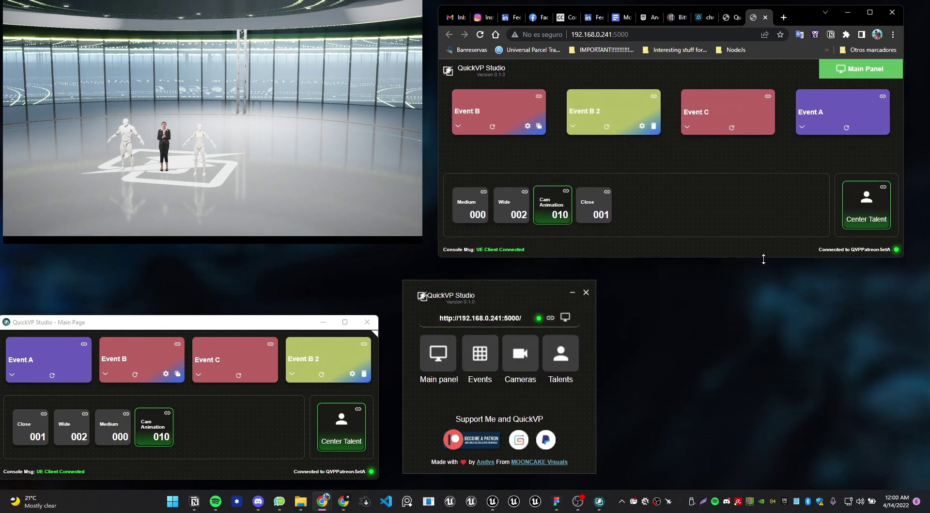
pyautogui.click(504, 127)
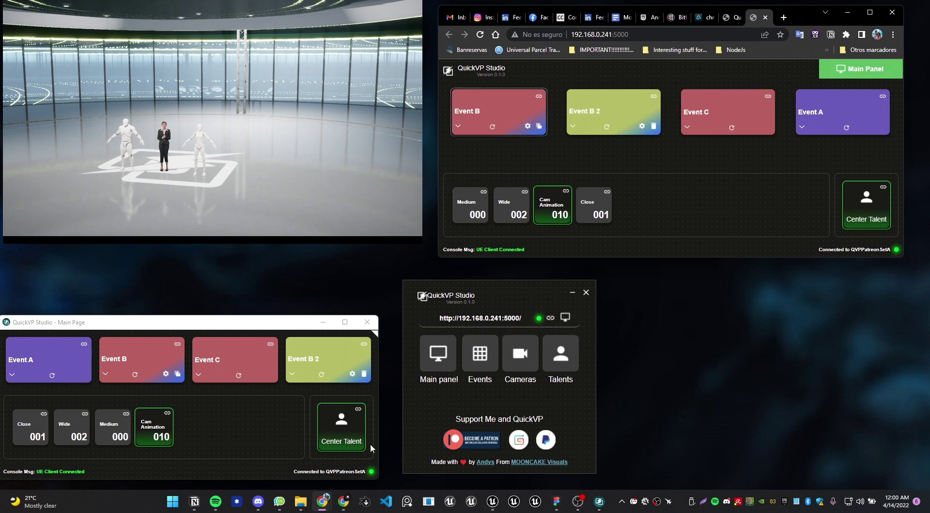
# Step: Open a separate events window, trigger Event B, and move it into the middle slot
pyautogui.click(480, 354)
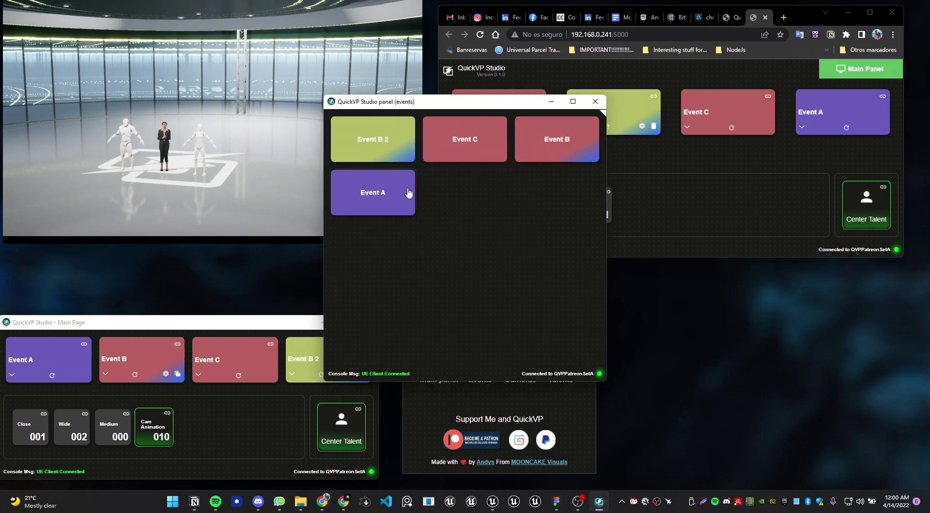
pyautogui.click(553, 143)
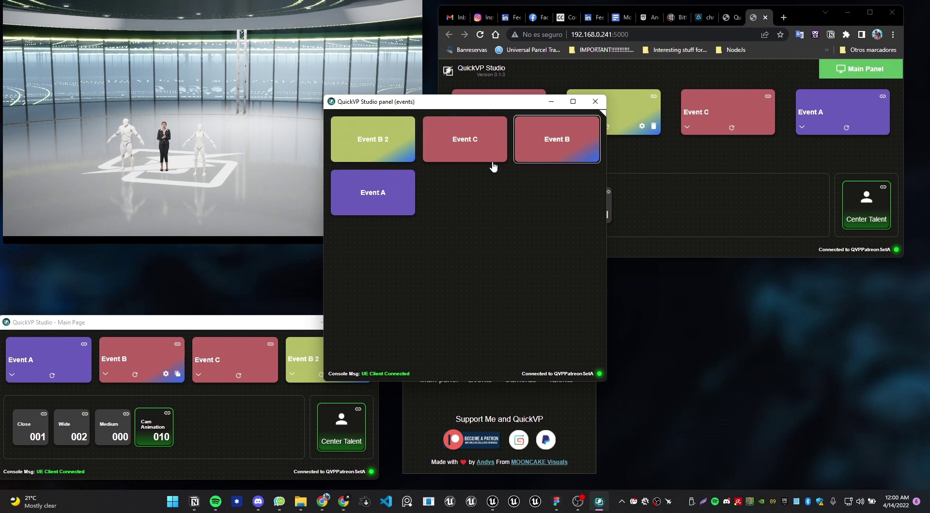
pyautogui.moveTo(558, 146); pyautogui.dragTo(481, 150)
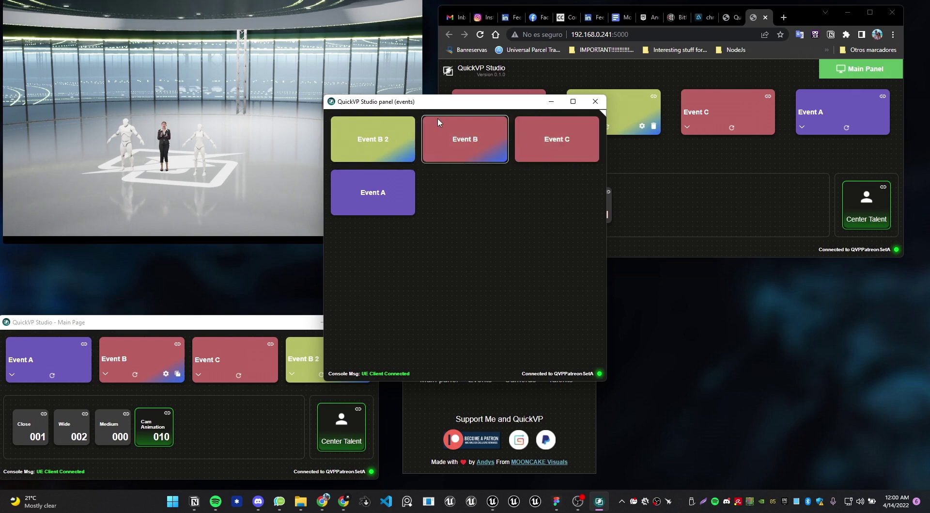
# Step: Resize the events window to one row of four events and place it at the lower right
pyautogui.moveTo(458, 99); pyautogui.dragTo(468, 246)
pyautogui.moveTo(606, 313); pyautogui.dragTo(729, 315)
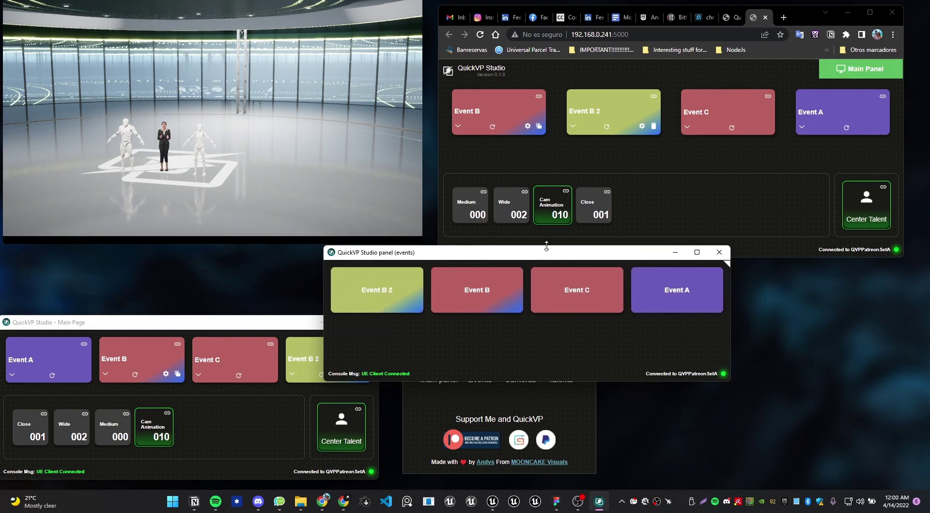
pyautogui.moveTo(547, 246); pyautogui.dragTo(712, 381)
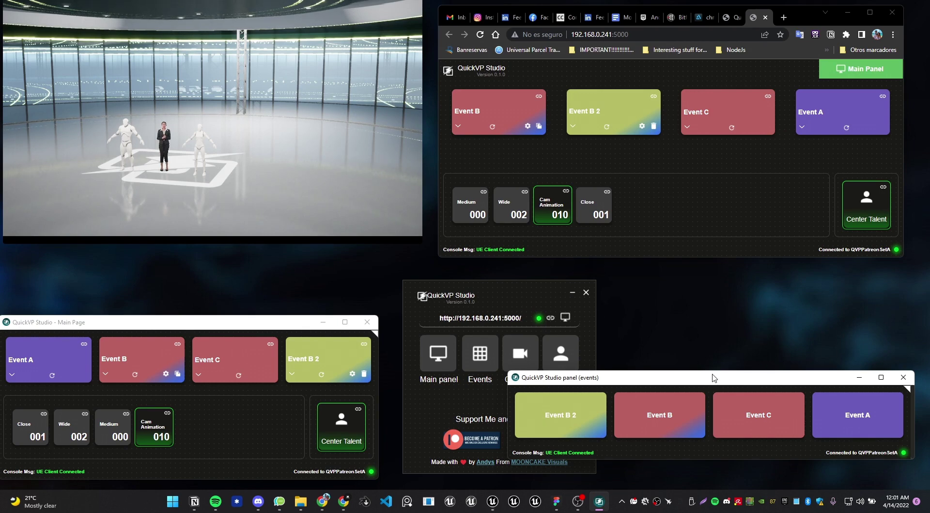
pyautogui.moveTo(713, 377); pyautogui.dragTo(668, 397)
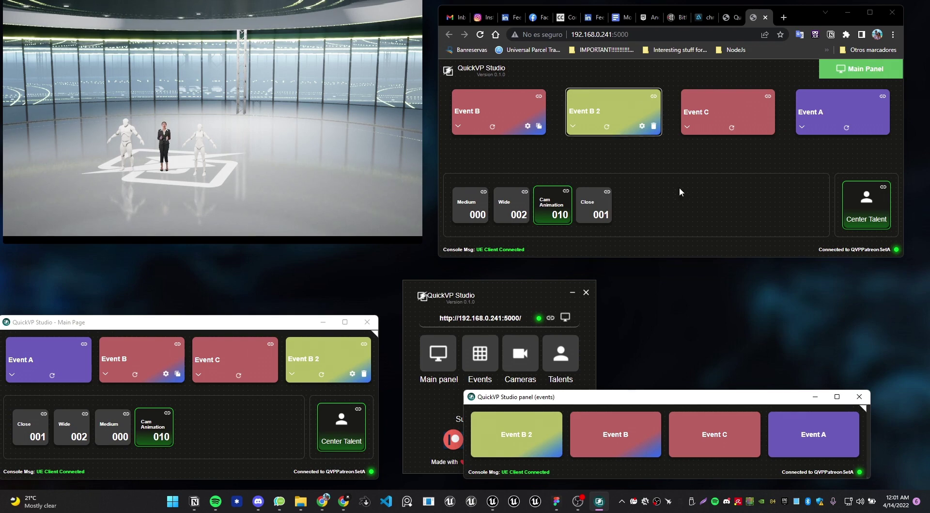
# Step: Copy the Wide camera's trigger URL and load it in a new Chrome tab
pyautogui.click(525, 192)
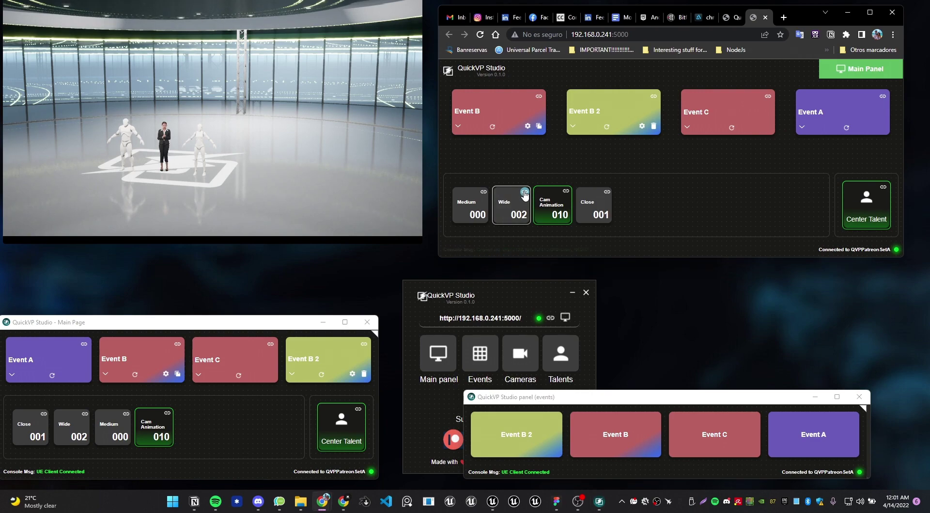
pyautogui.click(782, 17)
pyautogui.click(707, 34)
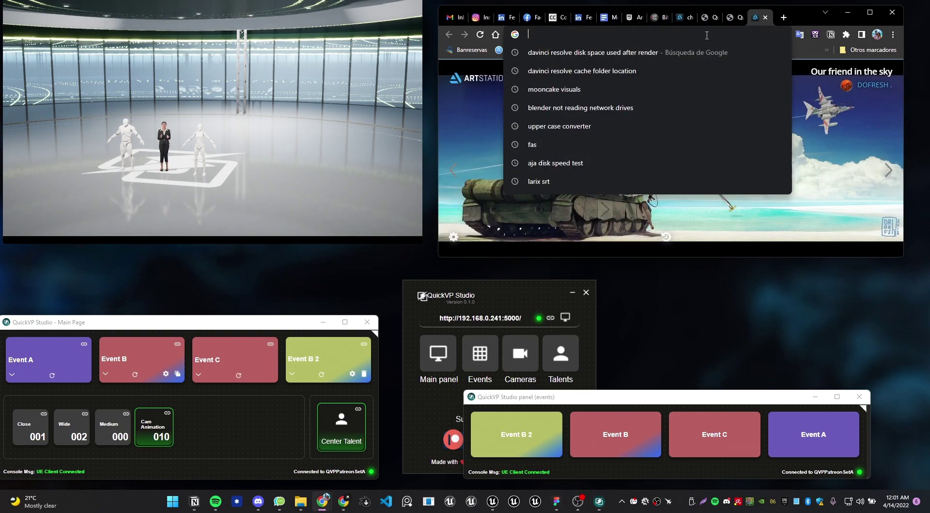
pyautogui.hotkey('ctrl', 'v')
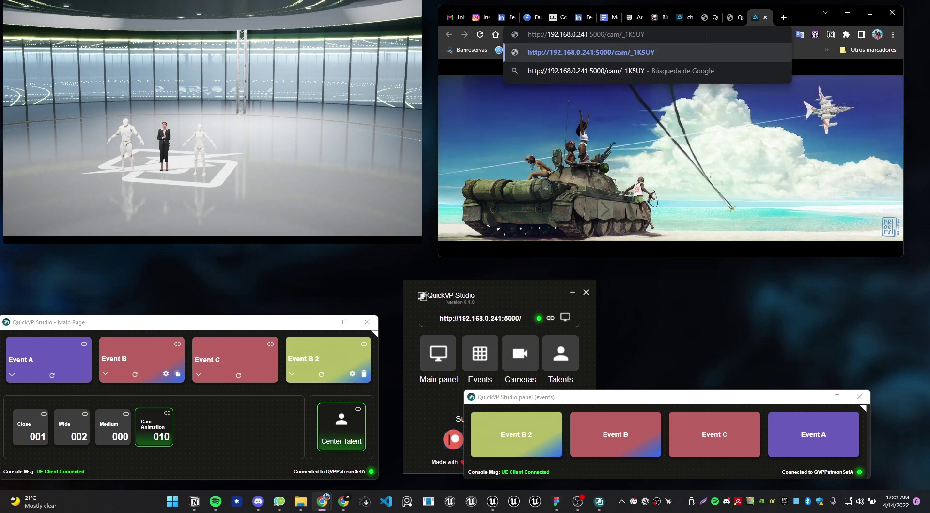
pyautogui.press('Return')
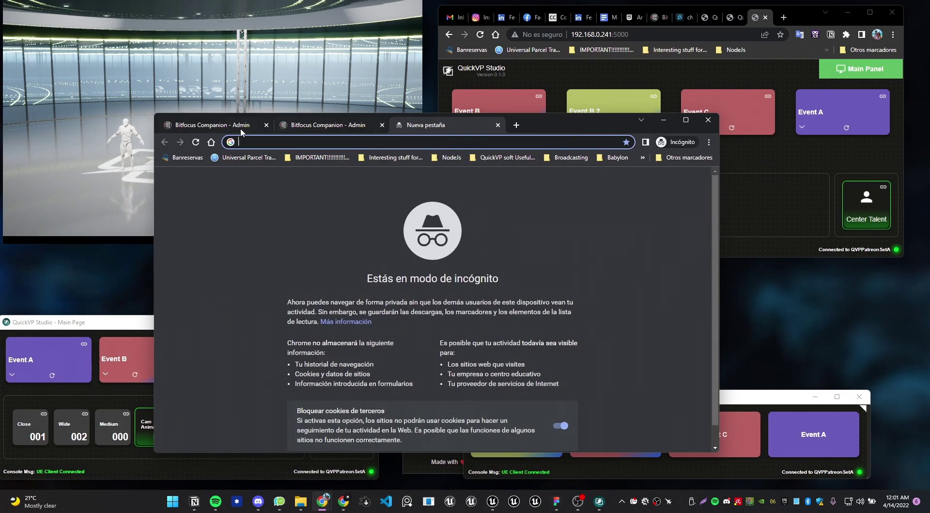
# Step: Delete the old Quickvp connection from the Companion connections page
pyautogui.click(196, 122)
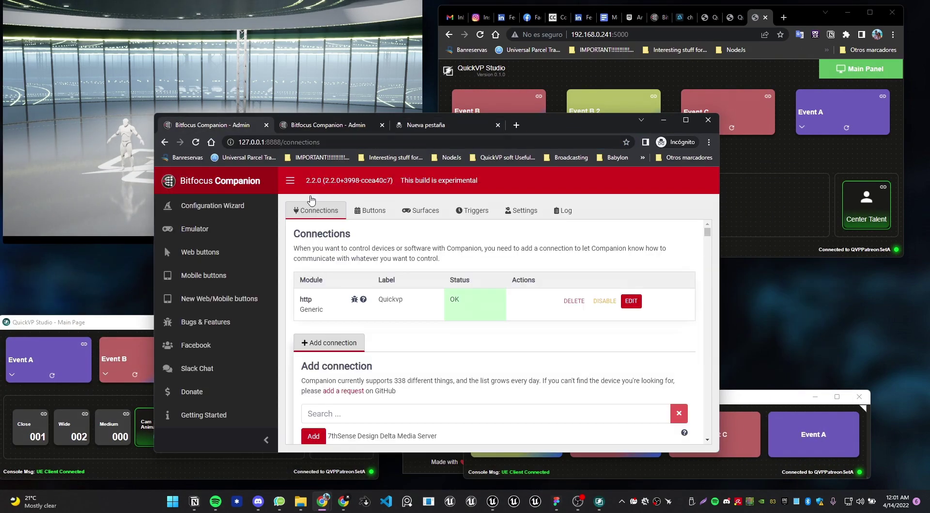
pyautogui.moveTo(549, 138); pyautogui.dragTo(531, 125)
pyautogui.click(556, 287)
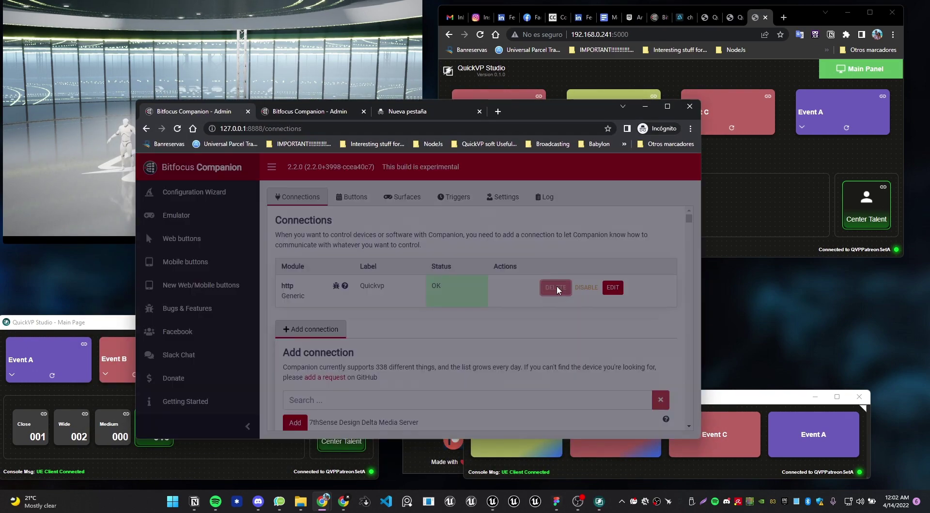
pyautogui.click(515, 247)
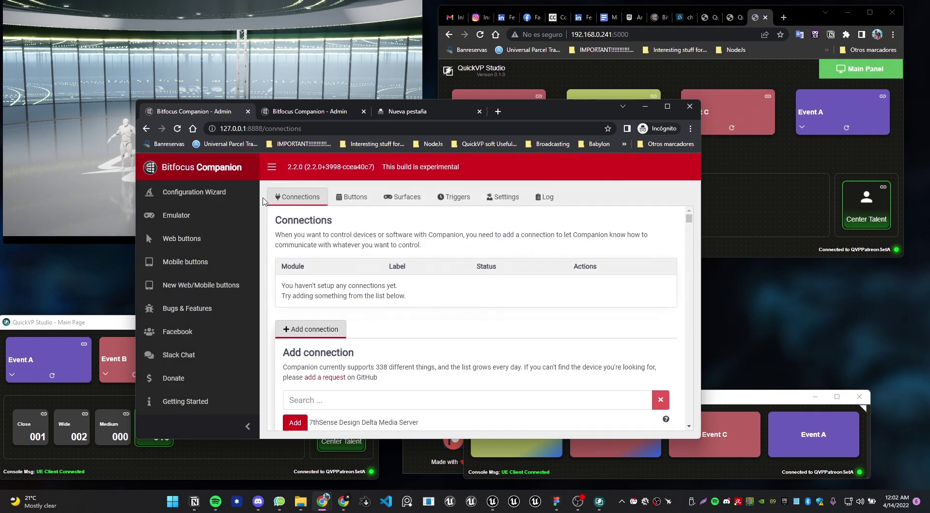
# Step: Add a Generic HTTP Requests connection and label it QuickVP
pyautogui.scroll(-2, 361, 340)
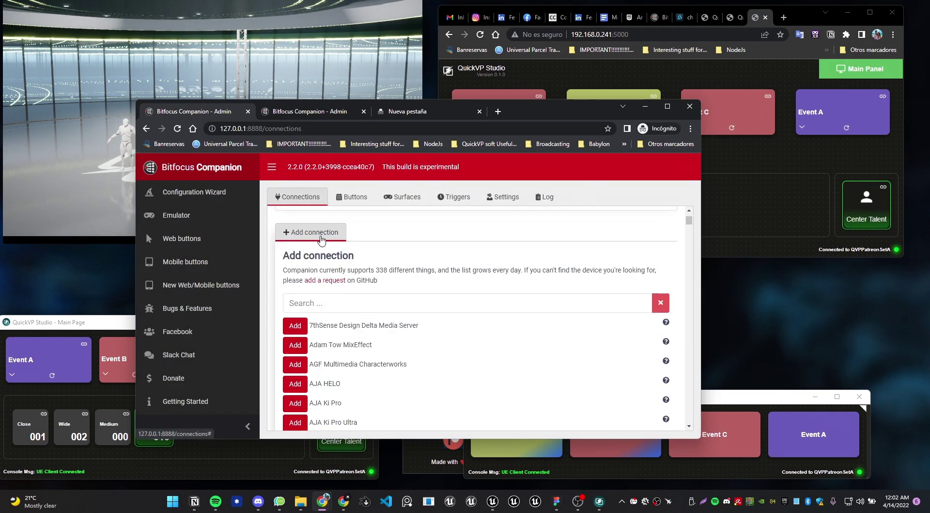
pyautogui.click(359, 305)
pyautogui.write('http')
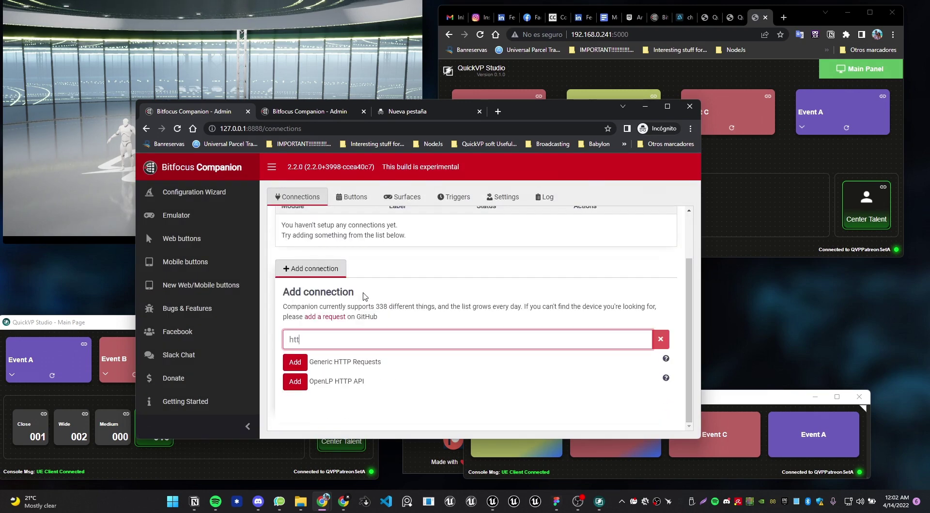
pyautogui.click(295, 362)
pyautogui.scroll(-2, 415, 325)
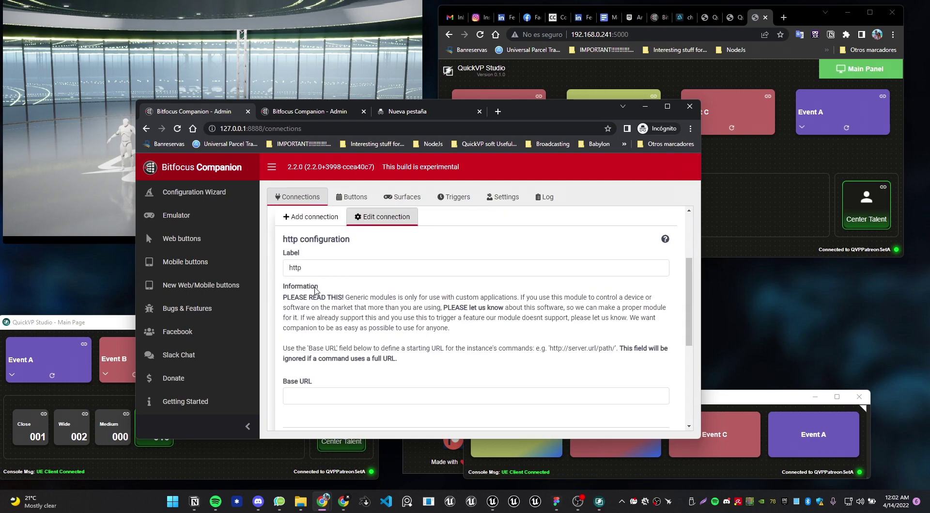
pyautogui.scroll(-2, 319, 274)
pyautogui.scroll(2, 319, 274)
pyautogui.doubleClick(319, 274)
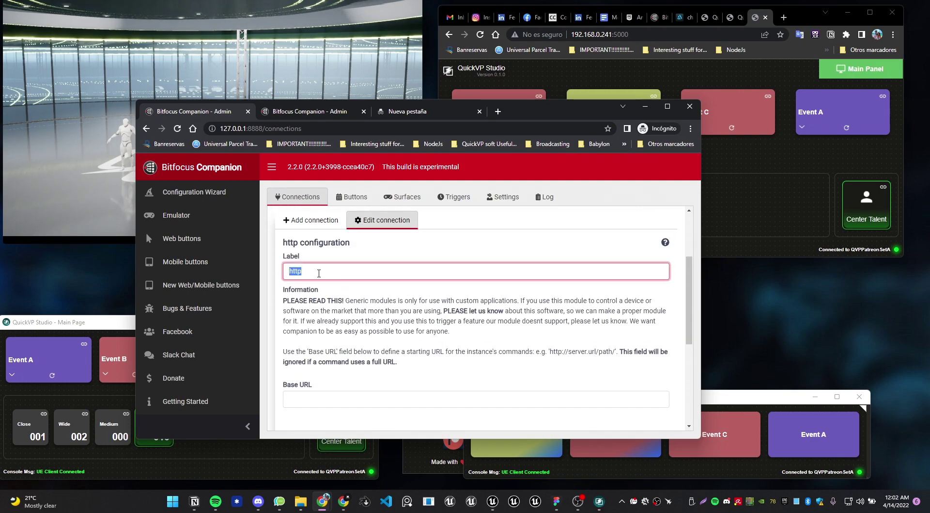
pyautogui.write('QuickVP')
pyautogui.press('Tab')
pyautogui.click(759, 190)
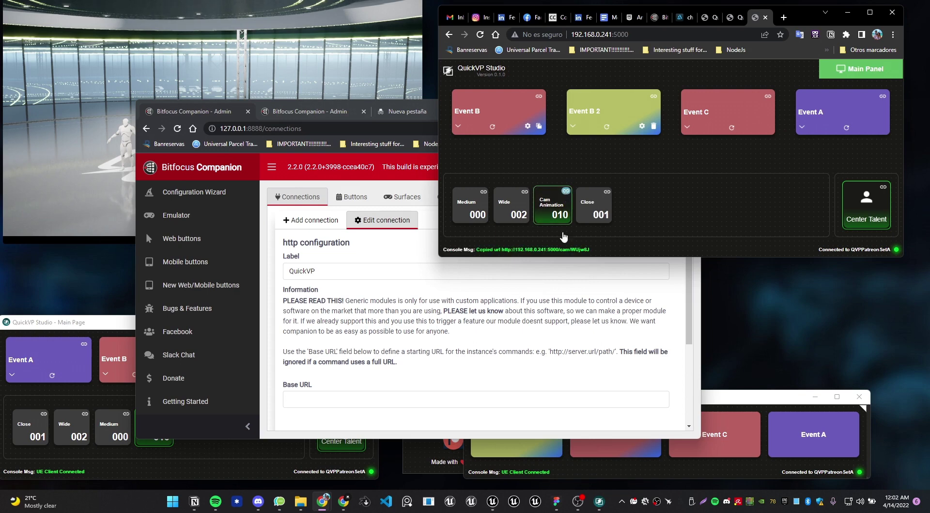
pyautogui.click(396, 399)
pyautogui.hotkey('ctrl', 'v')
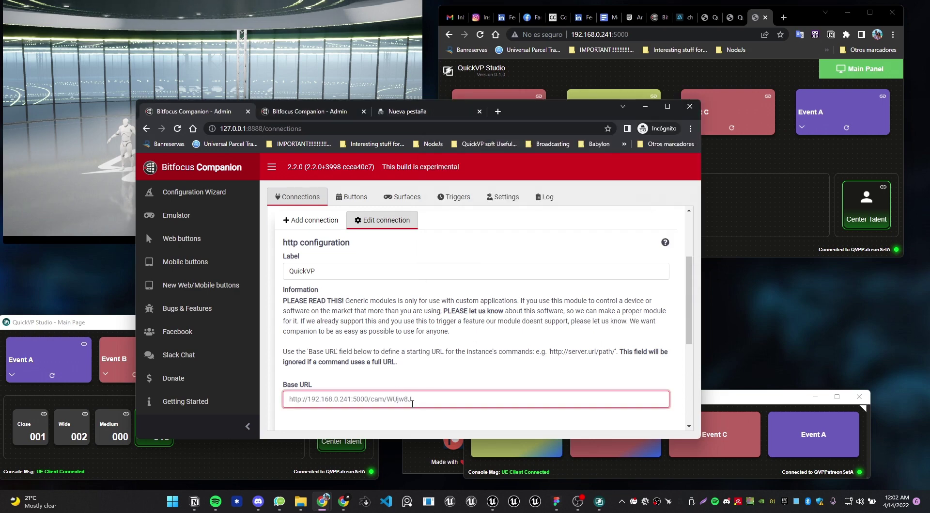
pyautogui.moveTo(411, 400); pyautogui.dragTo(371, 399)
pyautogui.press('BackSpace')
pyautogui.scroll(-3, 478, 304)
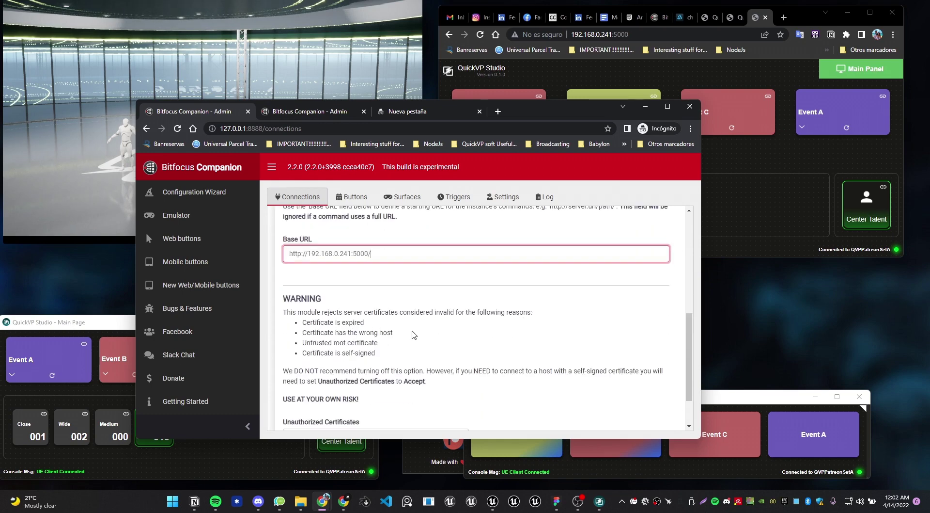
pyautogui.scroll(-2, 415, 334)
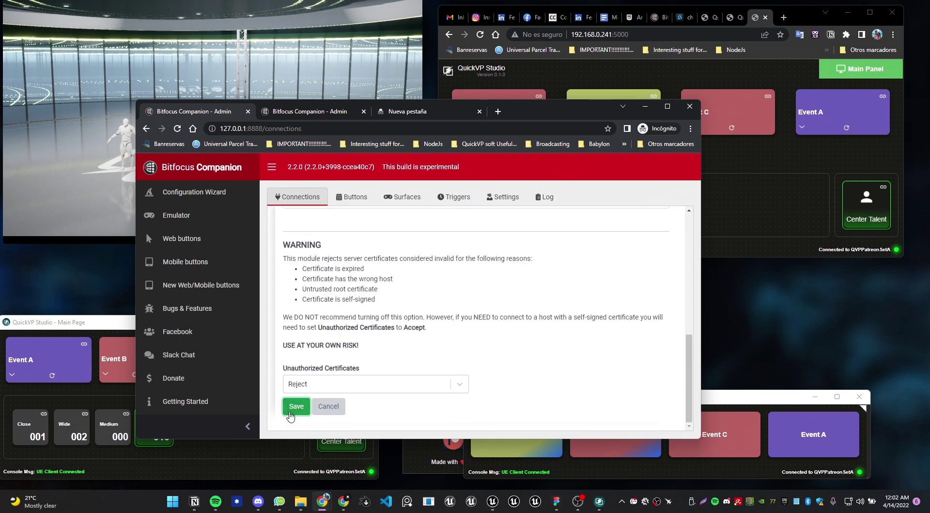
pyautogui.click(291, 414)
pyautogui.scroll(5, 485, 315)
# Step: Select button 1.2 'qvp' in the Buttons grid for editing
pyautogui.click(356, 203)
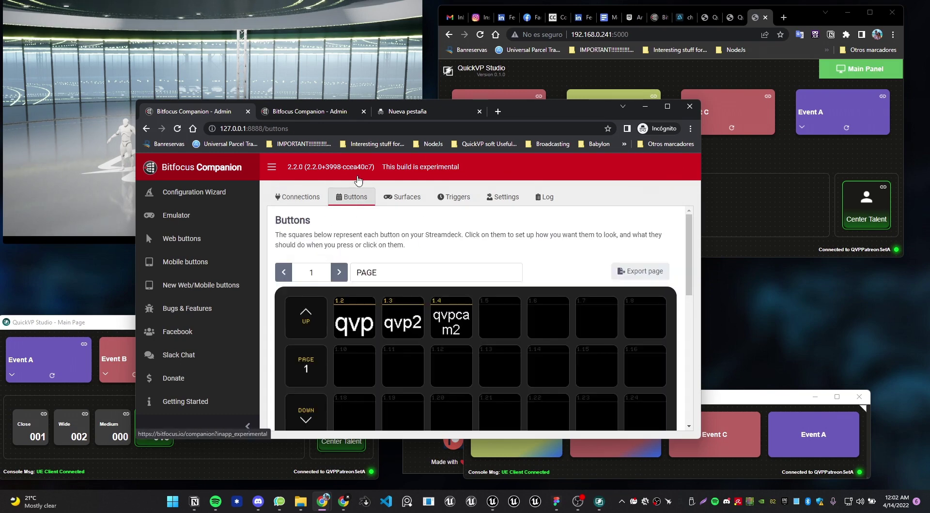
pyautogui.click(349, 317)
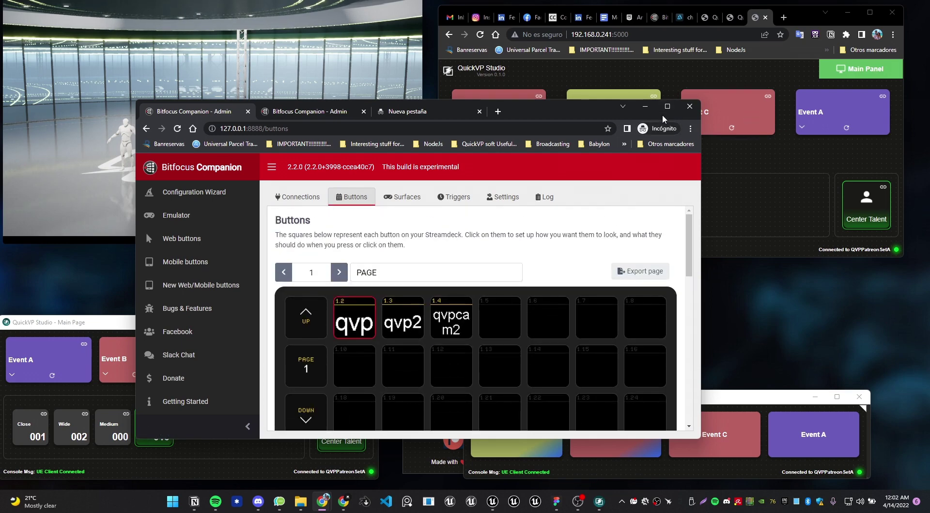
pyautogui.scroll(-10, 610, 344)
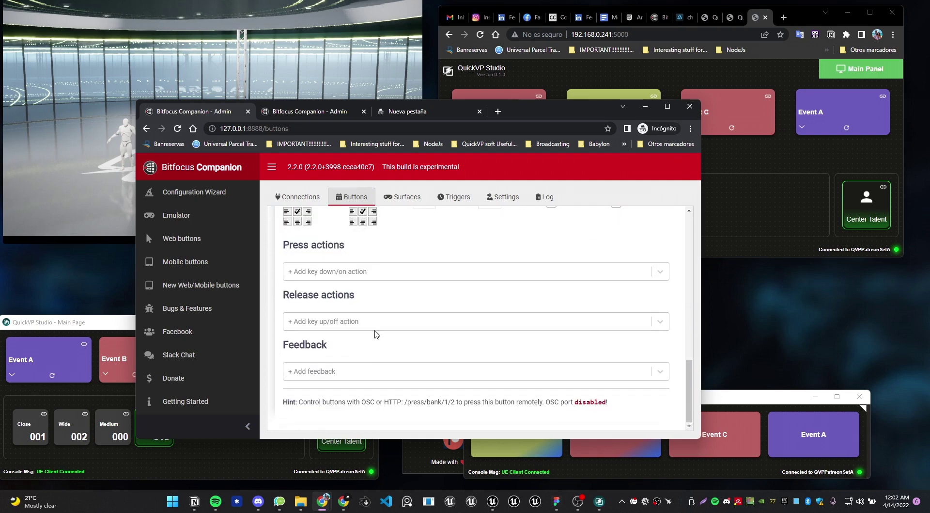
pyautogui.scroll(4, 369, 339)
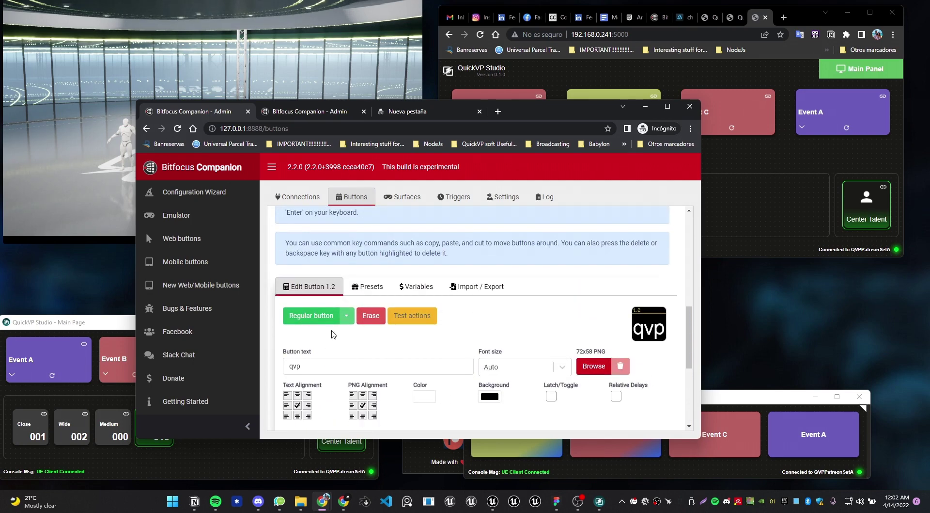
pyautogui.scroll(-4, 344, 310)
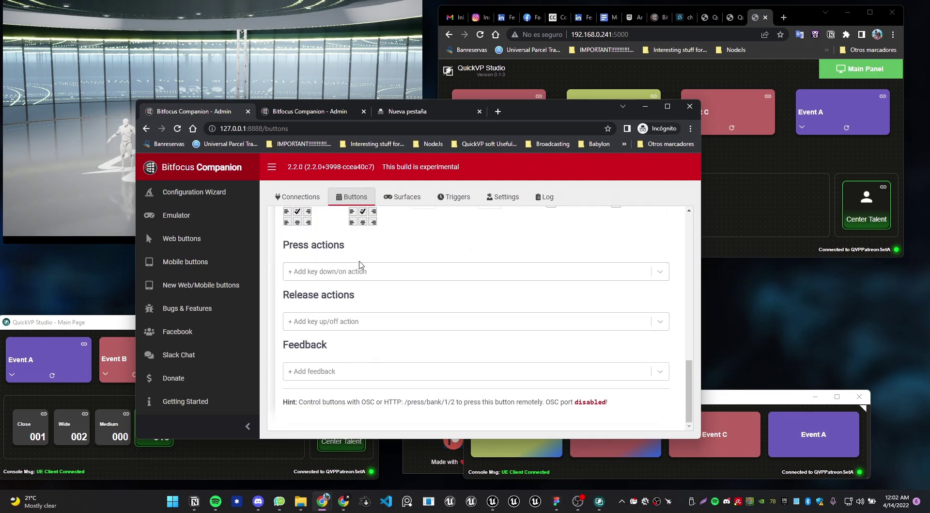
# Step: Add a QuickVP: POST press action with URI cam/WUjw8J
pyautogui.click(364, 272)
pyautogui.write('quick')
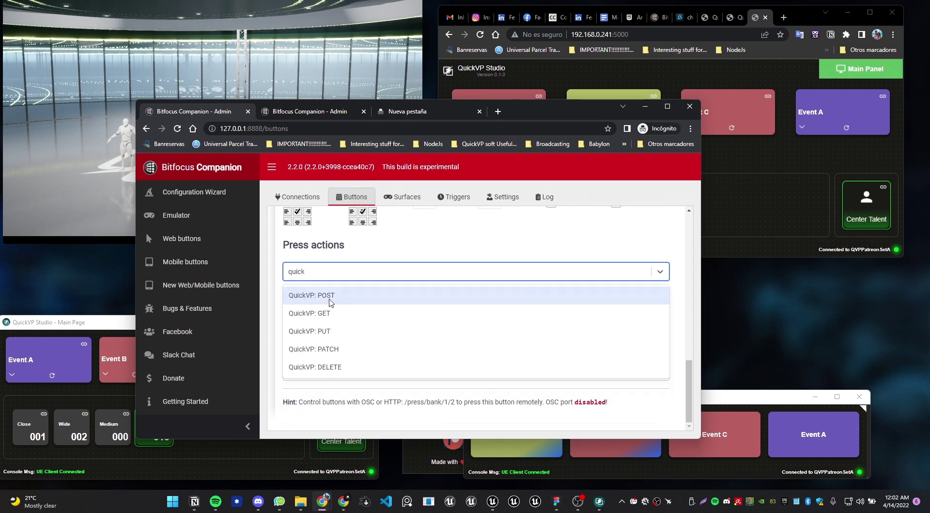
pyautogui.click(329, 297)
pyautogui.click(581, 280)
pyautogui.hotkey('ctrl', 'v')
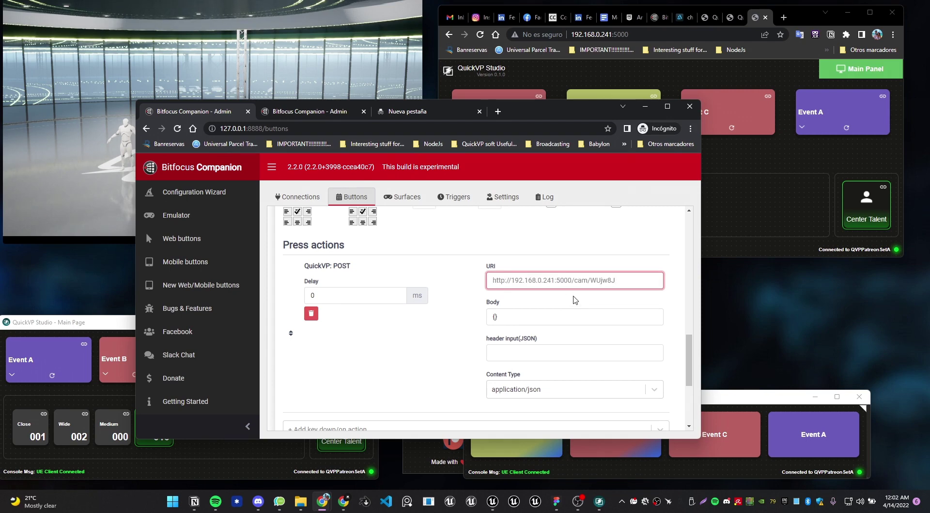
pyautogui.moveTo(575, 281); pyautogui.dragTo(448, 286)
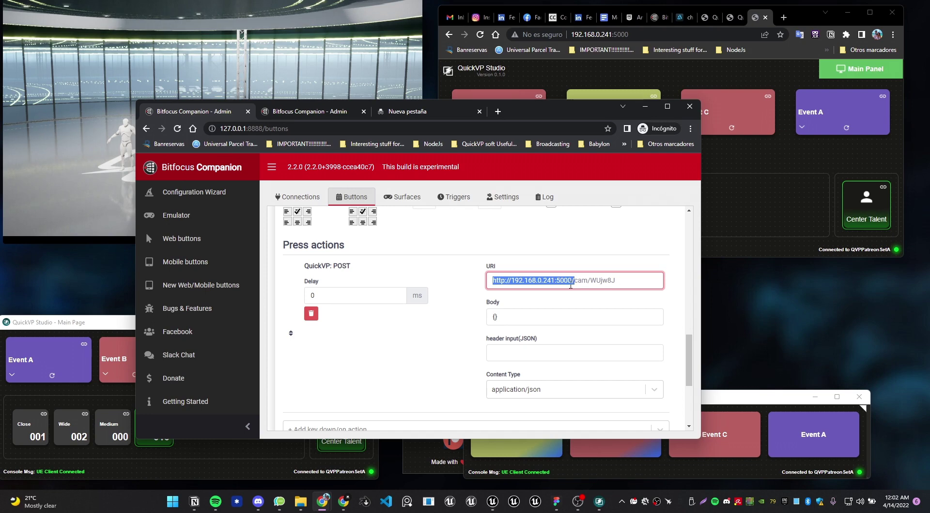
pyautogui.press('BackSpace')
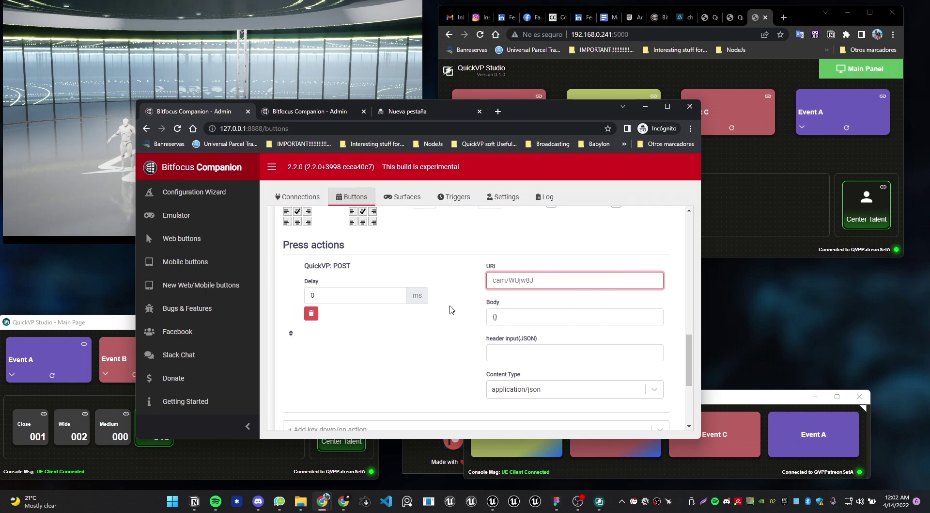
pyautogui.scroll(1, 454, 312)
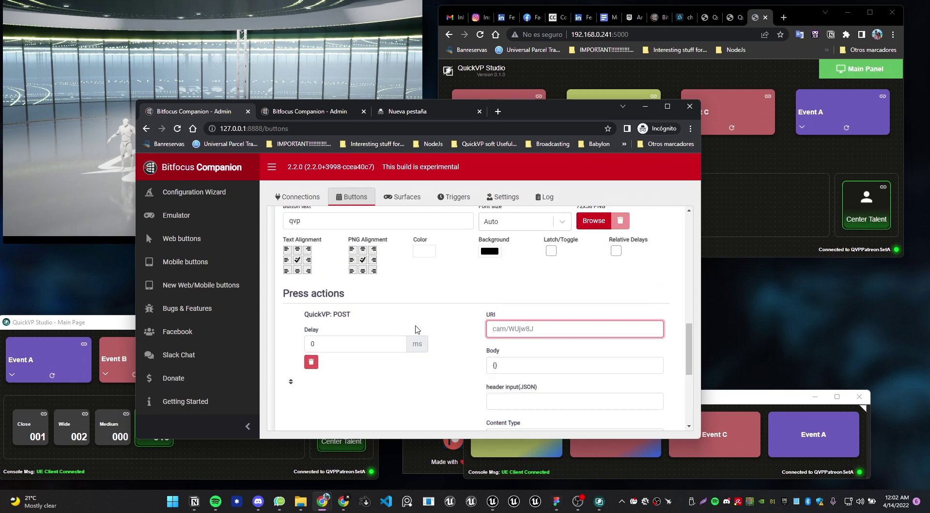
pyautogui.scroll(-4, 420, 331)
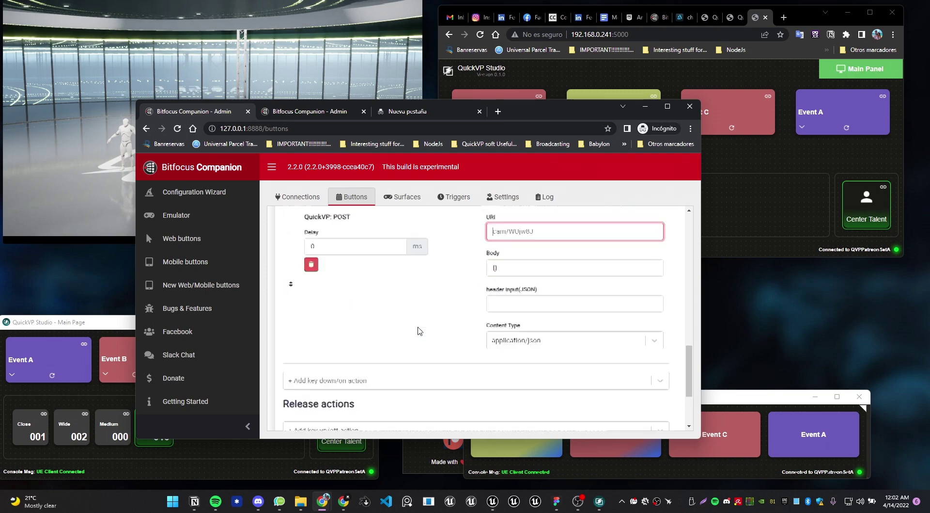
# Step: Open the button emulator and press qvp to trigger the camera
pyautogui.click(307, 113)
pyautogui.moveTo(546, 104); pyautogui.dragTo(766, 257)
pyautogui.click(511, 383)
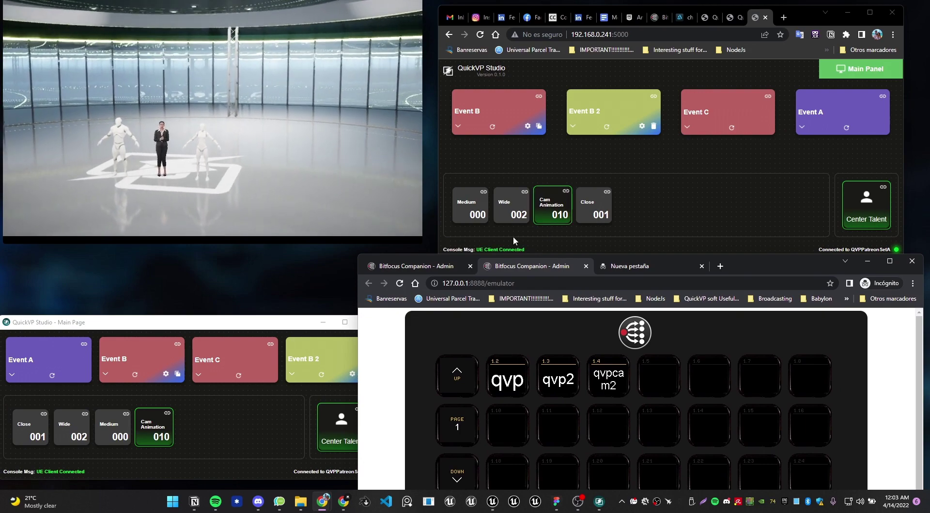
# Step: Press qvp to run the camera animation, then copy Event B's play URL in QuickVP
pyautogui.click(512, 379)
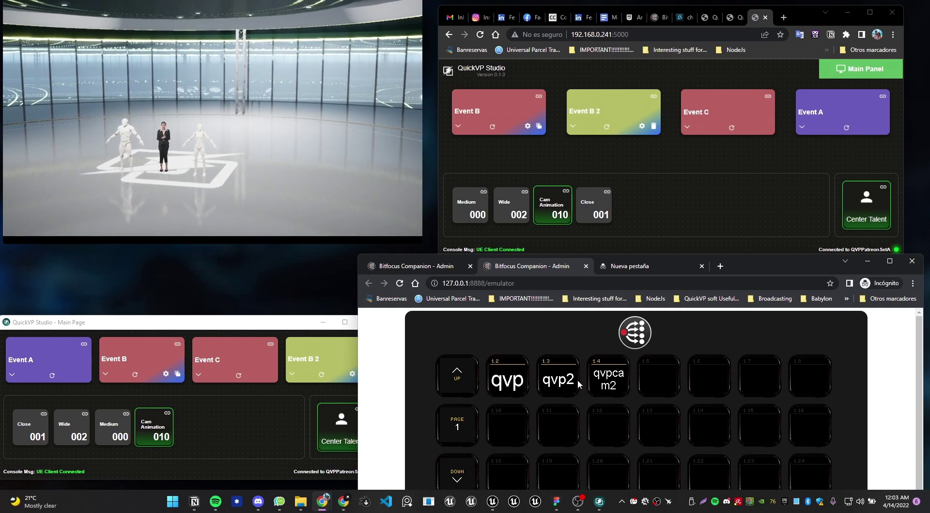
pyautogui.moveTo(774, 266); pyautogui.dragTo(691, 253)
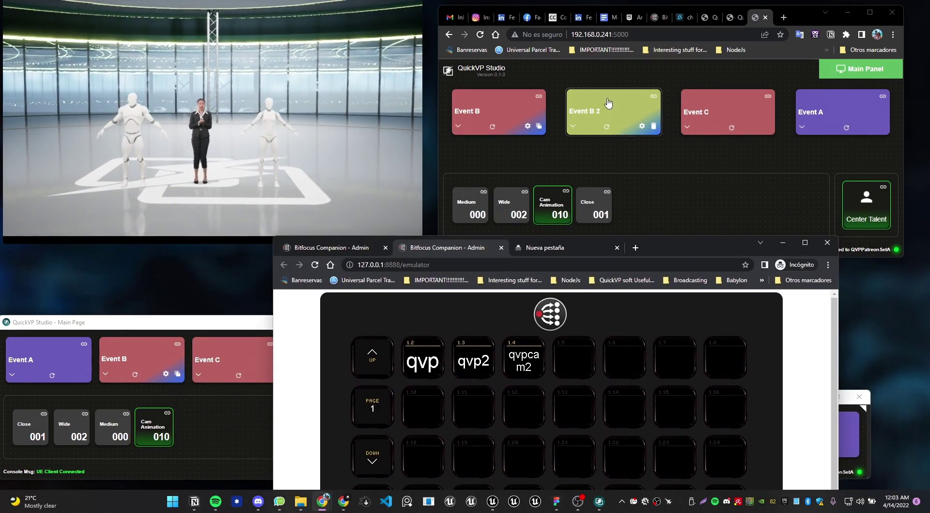
pyautogui.click(804, 118)
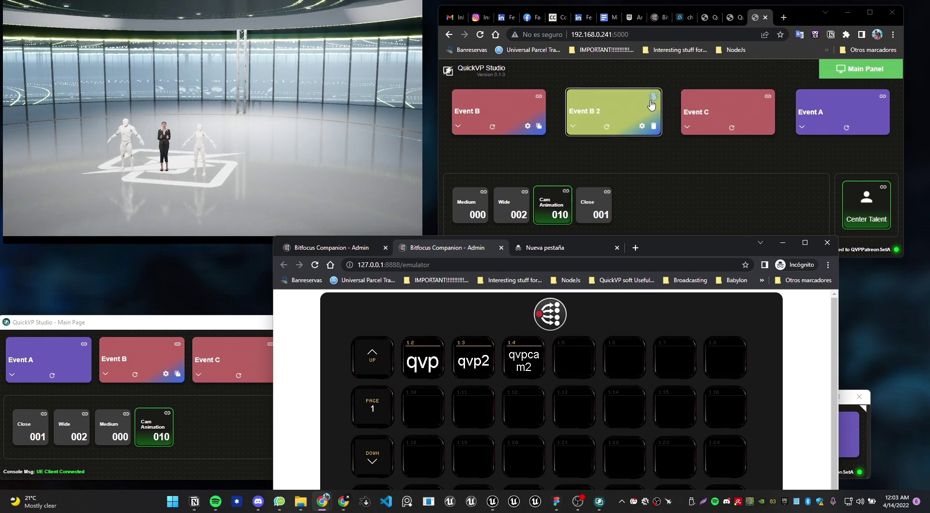
pyautogui.click(539, 97)
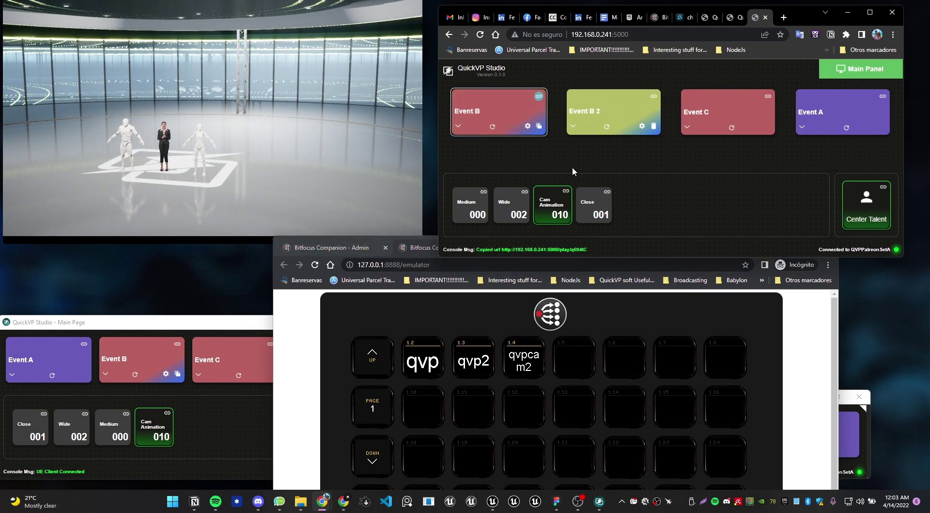
# Step: Bring the Companion button editor back up and scroll to its press actions
pyautogui.click(357, 248)
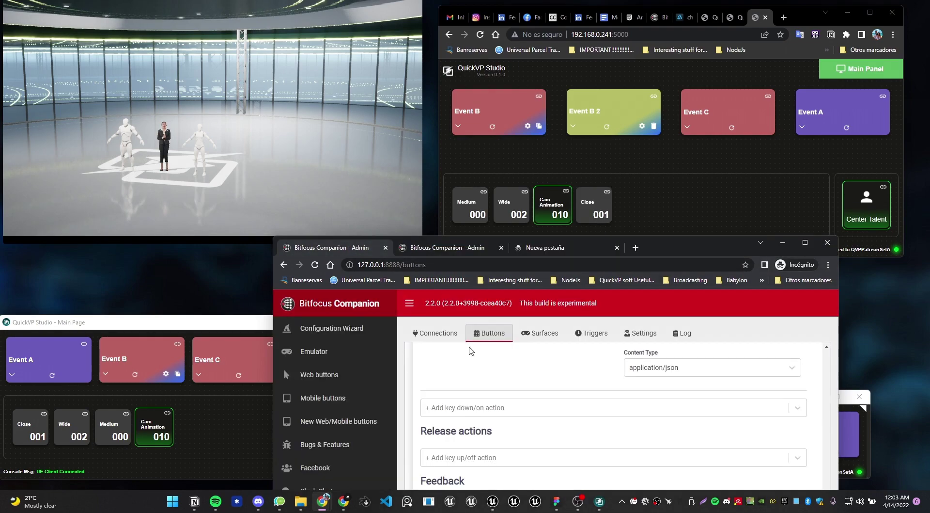
pyautogui.moveTo(630, 248); pyautogui.dragTo(589, 179)
pyautogui.scroll(8, 496, 386)
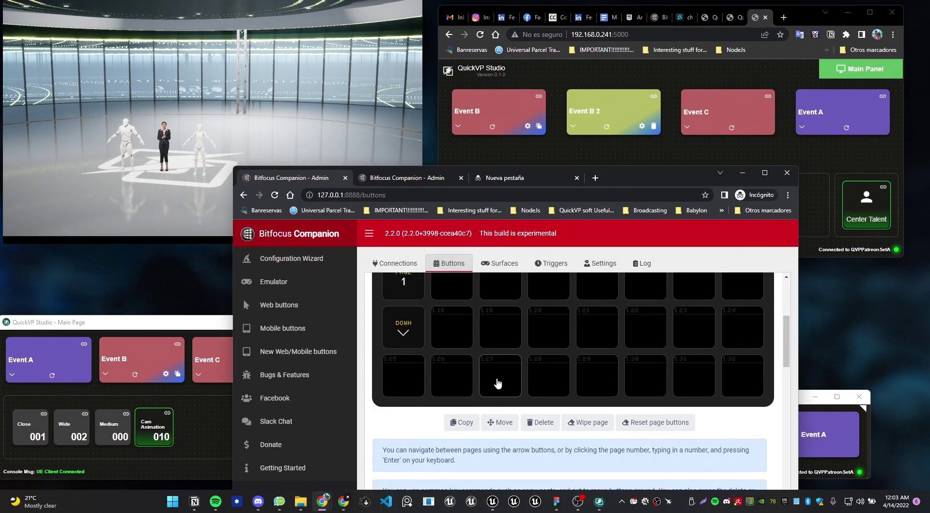
pyautogui.scroll(-3, 494, 386)
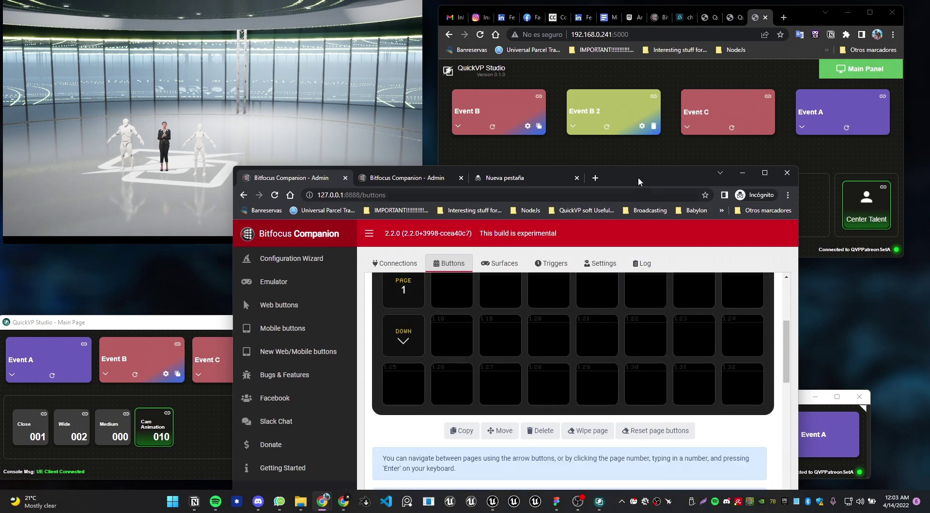
pyautogui.moveTo(643, 178); pyautogui.dragTo(563, 59)
pyautogui.scroll(-5, 553, 290)
pyautogui.scroll(1, 548, 298)
pyautogui.scroll(-2, 484, 281)
# Step: Add a QuickVP: POST action with URI play/q694tC, then switch to the emulator
pyautogui.click(430, 265)
pyautogui.write('quick')
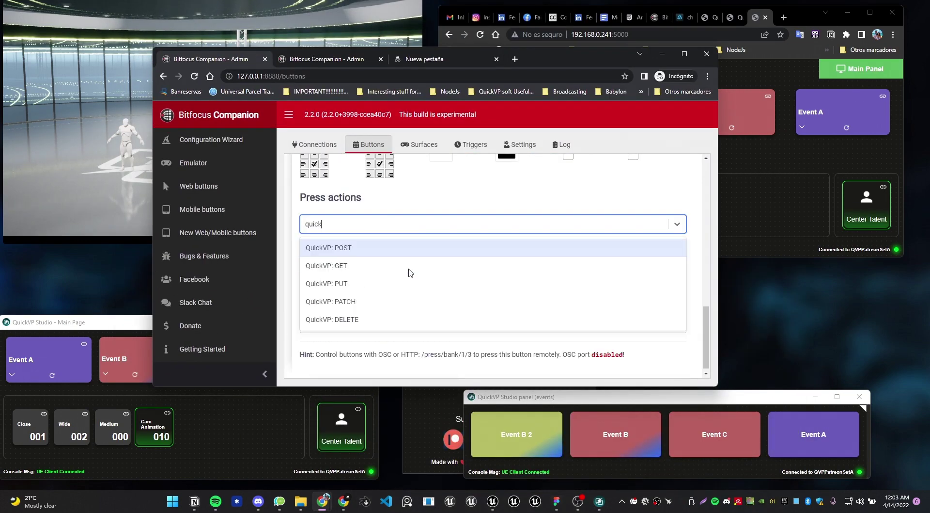
pyautogui.click(557, 246)
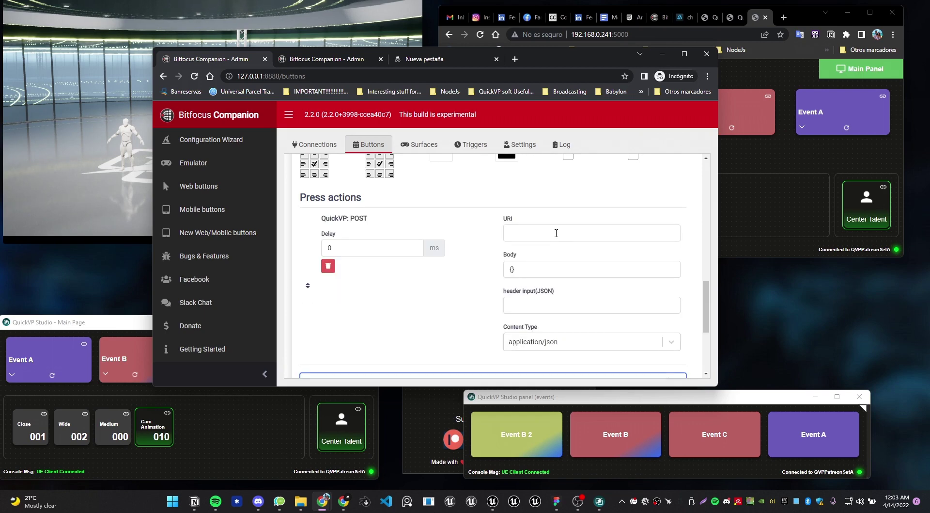
pyautogui.click(556, 233)
pyautogui.write('http://192.168.0.241:5000/play/q694tC')
pyautogui.moveTo(591, 232); pyautogui.dragTo(495, 231)
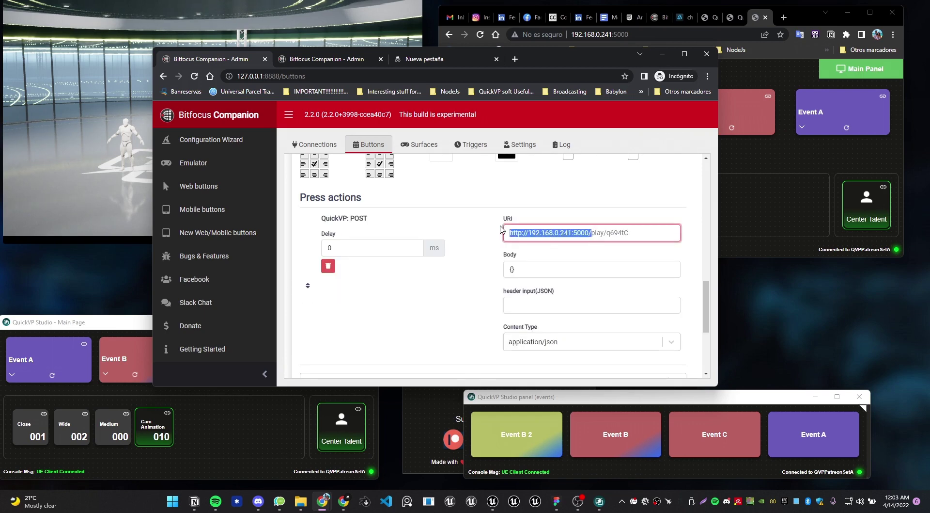
pyautogui.press('BackSpace')
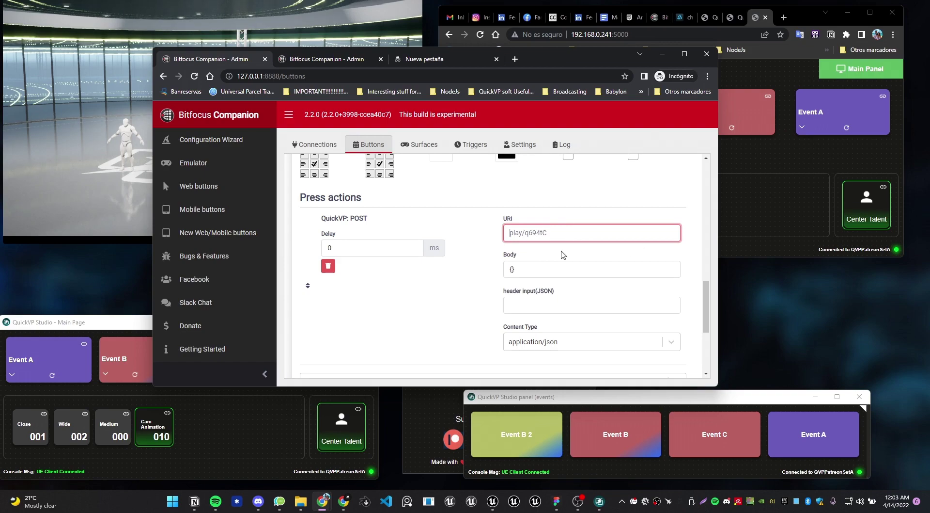
pyautogui.moveTo(577, 61); pyautogui.dragTo(717, 262)
pyautogui.click(481, 232)
# Step: Press qvp2 four times in the emulator to fire Event B repeatedly
pyautogui.click(516, 389)
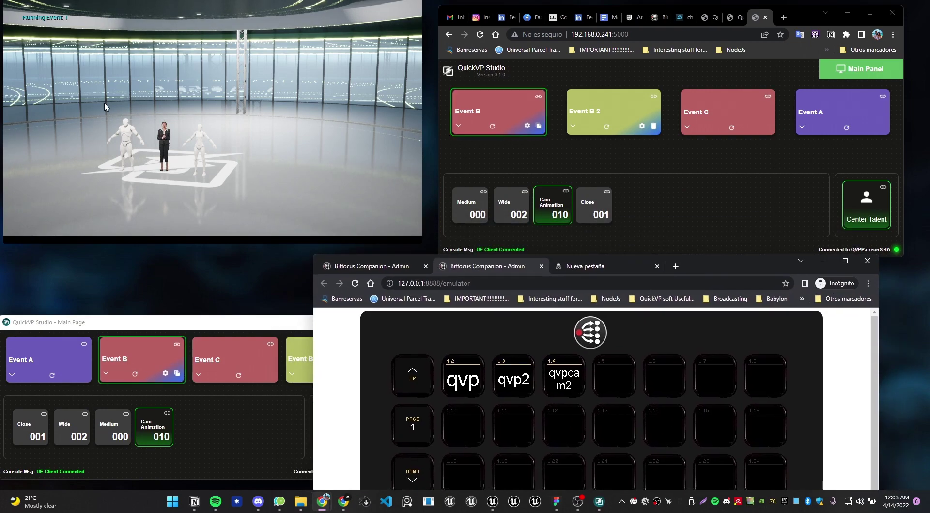
pyautogui.click(522, 384)
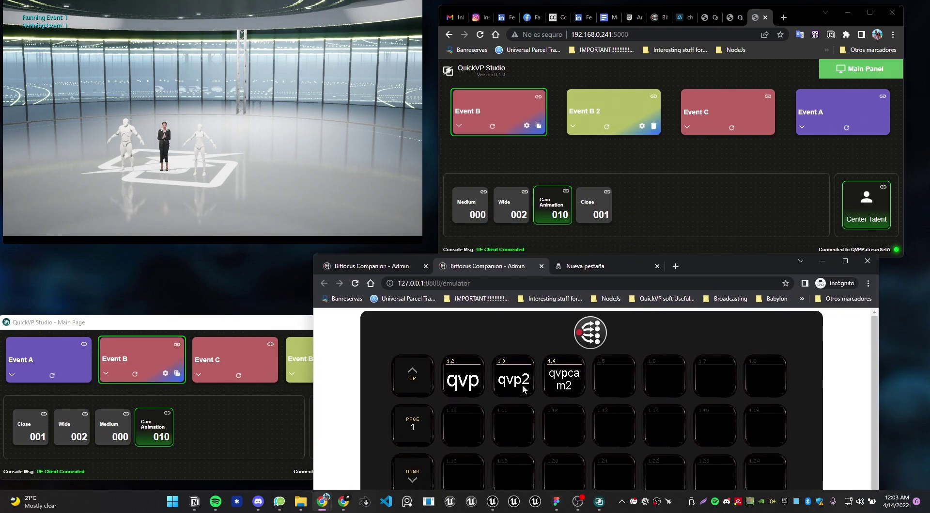
pyautogui.click(522, 384)
pyautogui.moveTo(679, 261); pyautogui.dragTo(564, 185)
pyautogui.click(590, 301)
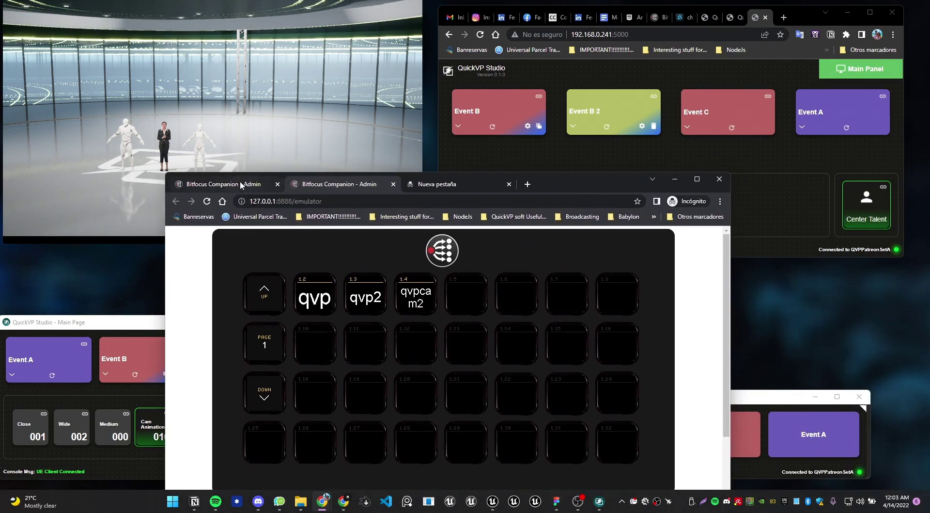
# Step: Copy Event B 2's URL and add a QuickVP: POST action with URI play/GEAHEE
pyautogui.click(606, 154)
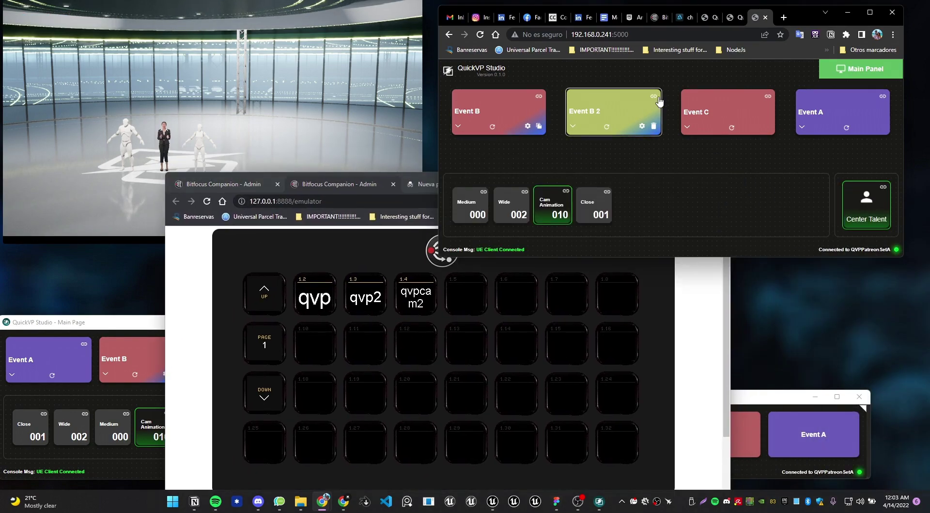
pyautogui.click(226, 182)
pyautogui.scroll(-4, 565, 406)
pyautogui.scroll(1, 565, 407)
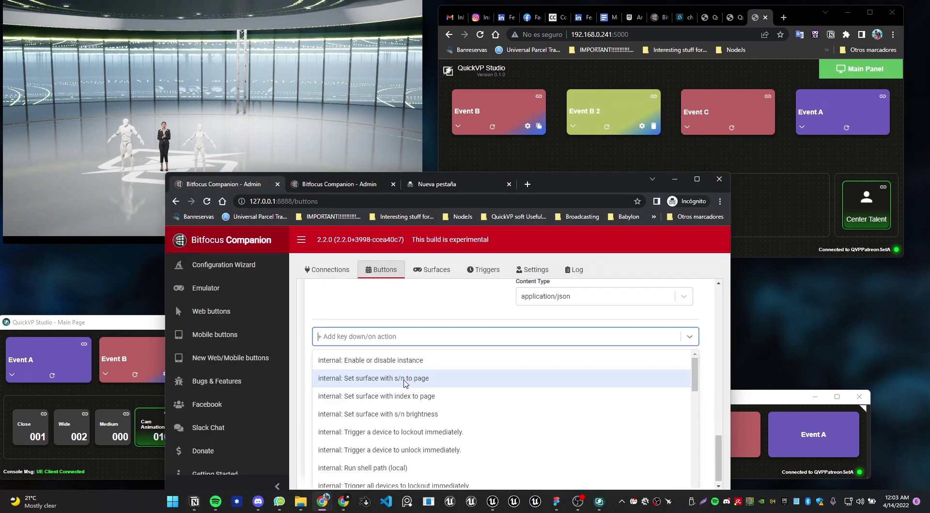
pyautogui.write('quick')
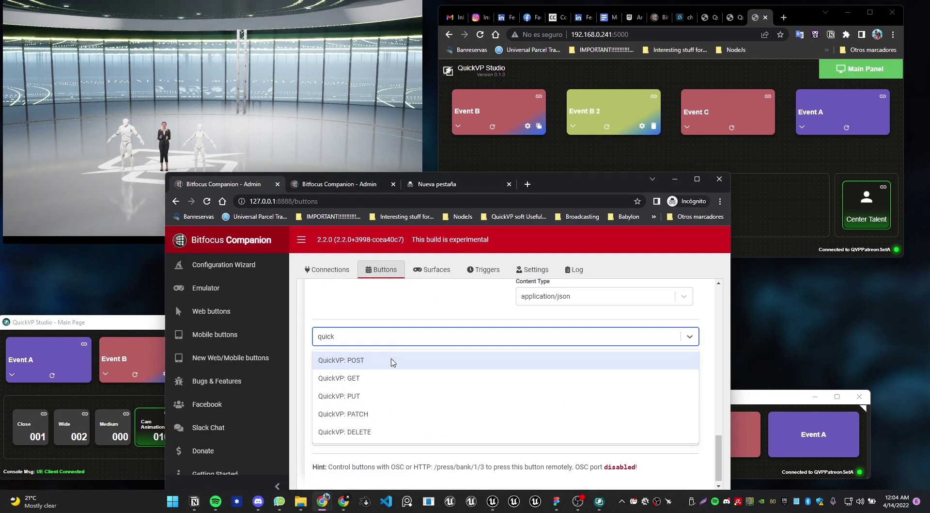
pyautogui.click(395, 361)
pyautogui.click(552, 345)
pyautogui.write('http://192.168.0.241:5000/play/GEAHEE')
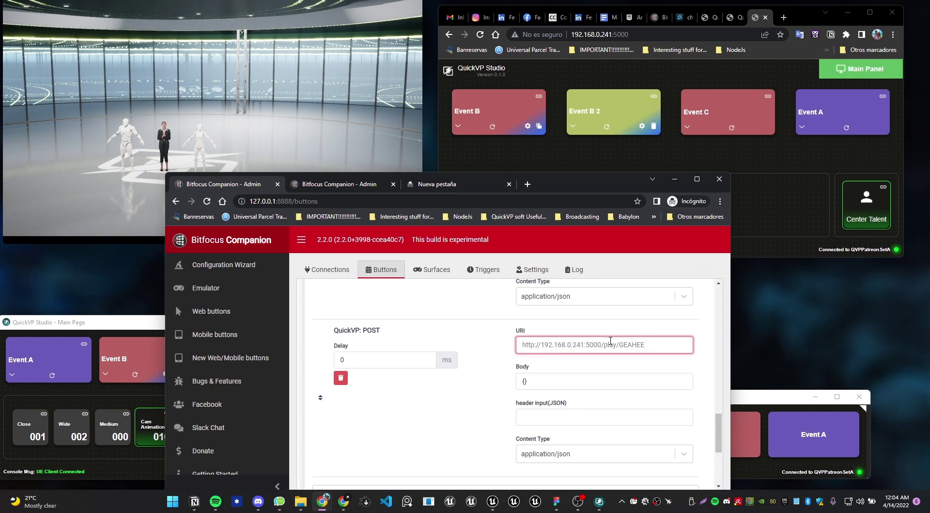
pyautogui.moveTo(604, 346); pyautogui.dragTo(522, 346)
pyautogui.press('BackSpace')
# Step: Copy Event C's URL and add a QuickVP: POST action with URI play/nqLS51
pyautogui.click(755, 163)
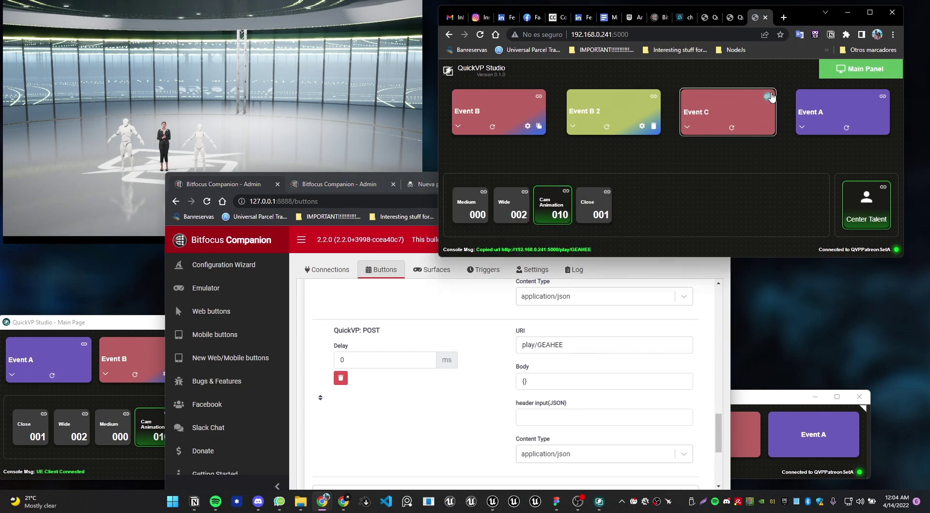
pyautogui.scroll(-3, 422, 407)
pyautogui.click(425, 332)
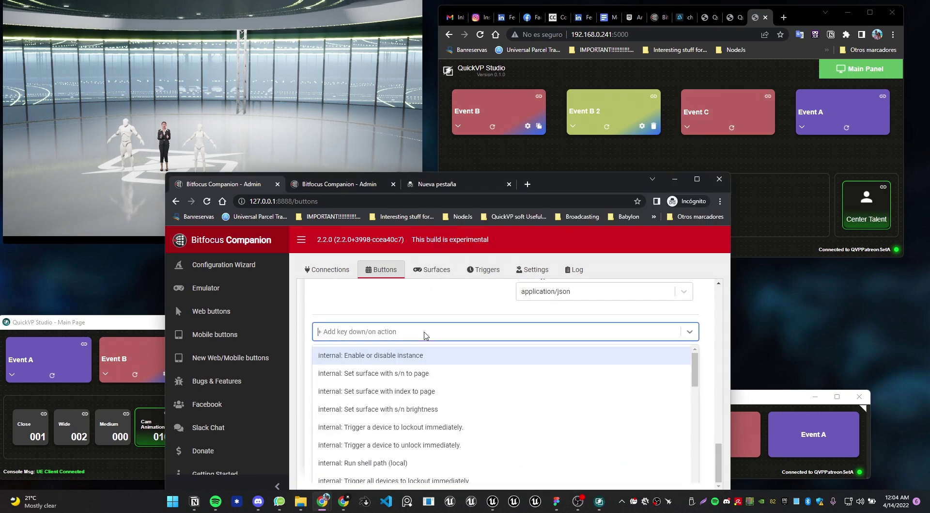
pyautogui.write('quick')
pyautogui.press('Return')
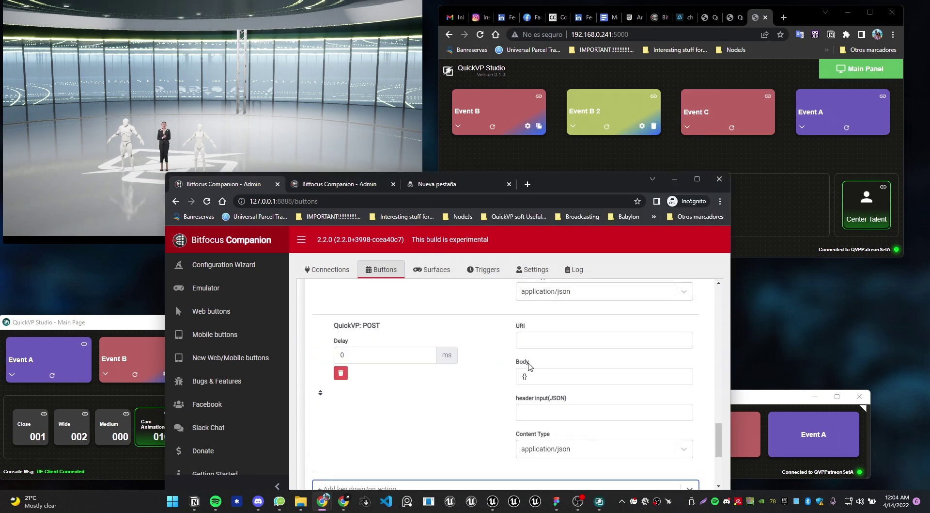
pyautogui.click(613, 340)
pyautogui.write('http://192.168.0.241:5000/play/nqLS51')
pyautogui.moveTo(602, 339); pyautogui.dragTo(521, 340)
pyautogui.press('BackSpace')
# Step: Add a QuickVP: POST action for Event A with URI play/oFm3U_, then open the emulator
pyautogui.click(837, 168)
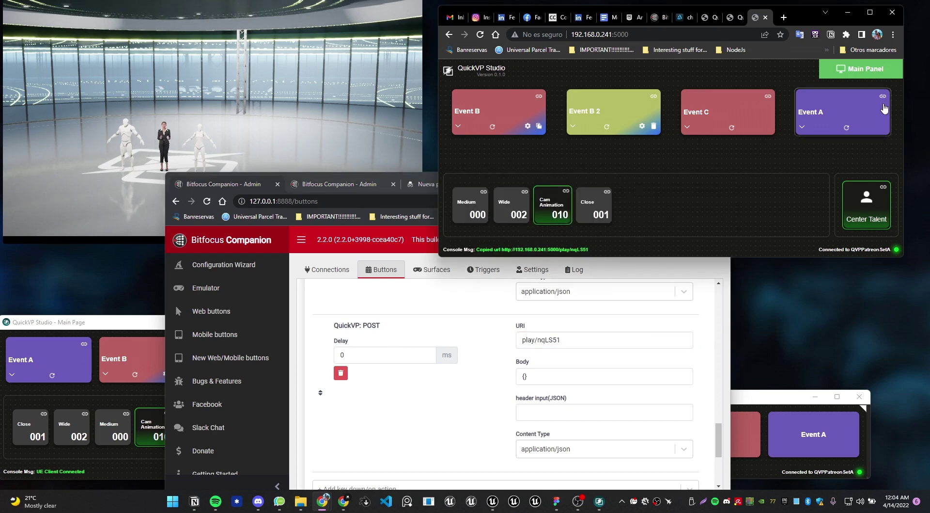
pyautogui.scroll(-3, 450, 315)
pyautogui.click(421, 330)
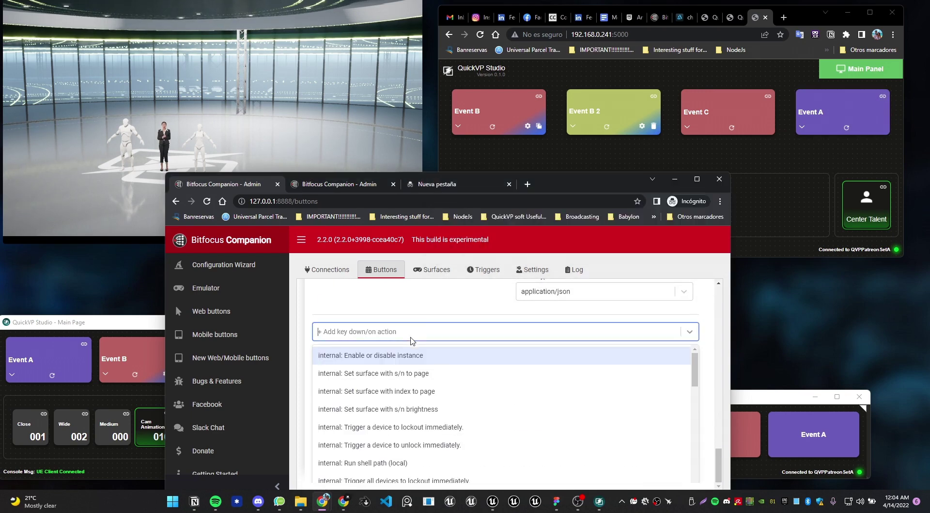
pyautogui.write('quic')
pyautogui.press('Return')
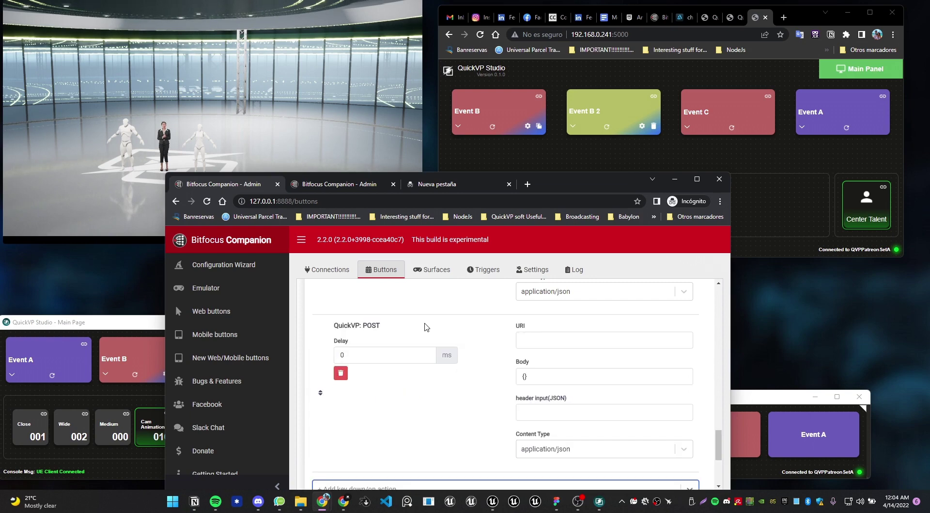
pyautogui.click(587, 337)
pyautogui.write('http://192.168.0.241:5000/play/oFm3U_')
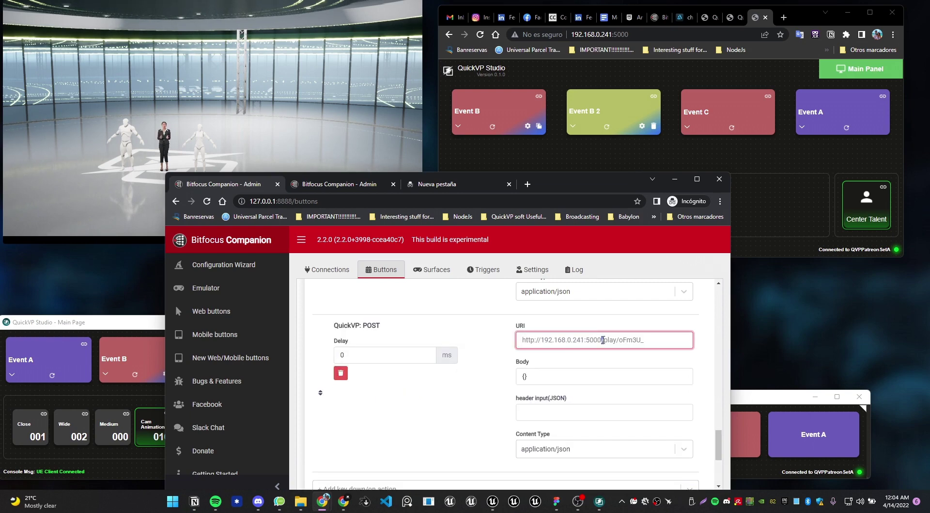
pyautogui.moveTo(592, 338); pyautogui.dragTo(522, 339)
pyautogui.press('BackSpace')
pyautogui.scroll(4, 606, 315)
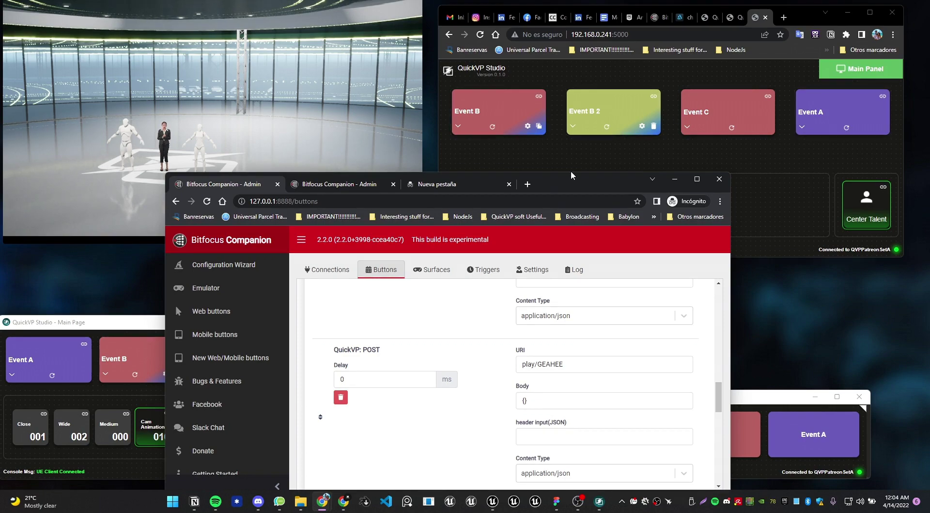
pyautogui.moveTo(572, 175); pyautogui.dragTo(685, 252)
pyautogui.click(408, 246)
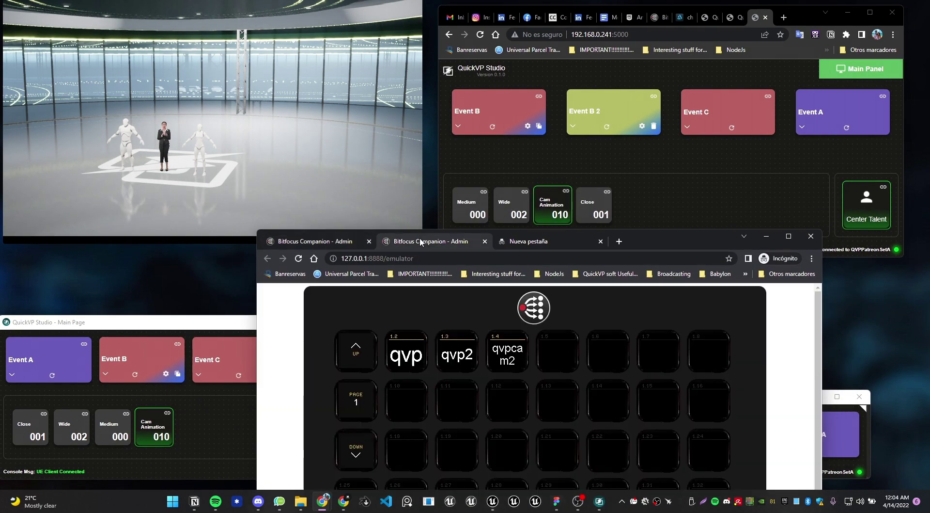
# Step: Press qvp2 to test the chained events, then return to the button settings
pyautogui.click(459, 356)
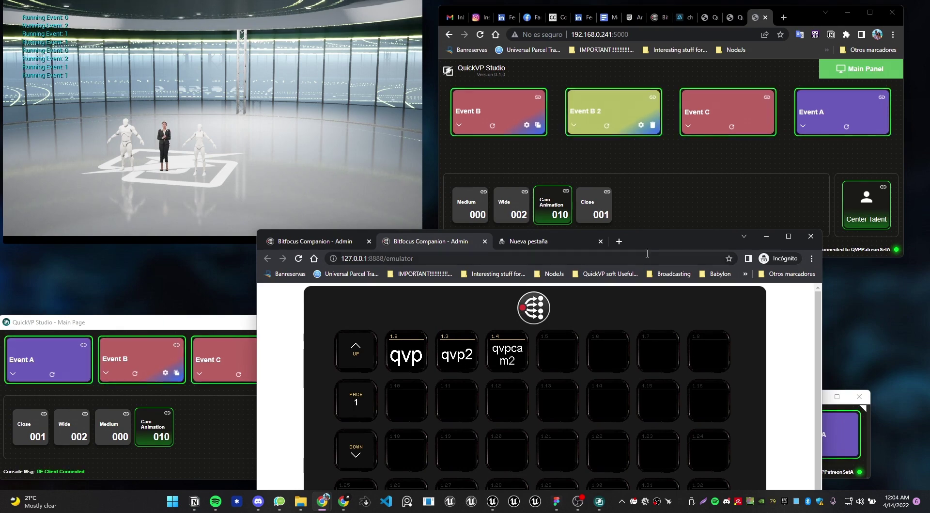
pyautogui.moveTo(648, 237); pyautogui.dragTo(620, 239)
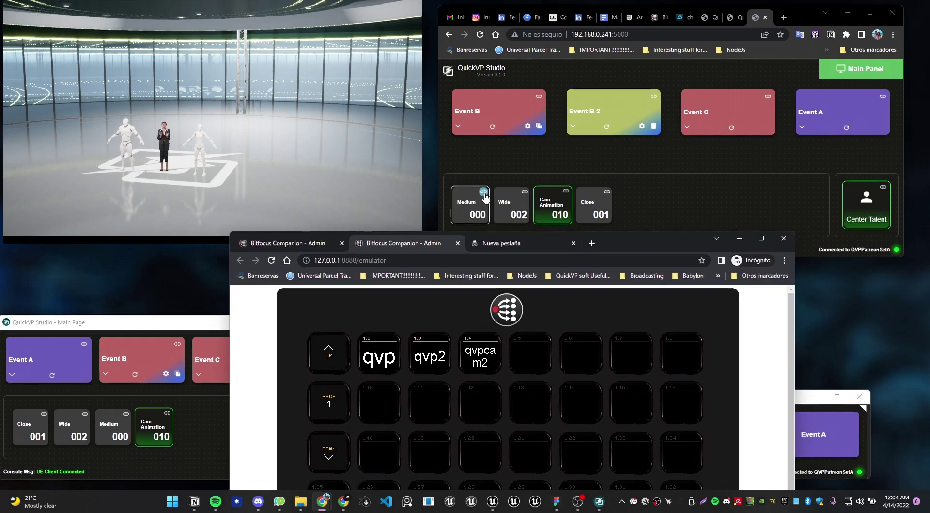
pyautogui.click(304, 241)
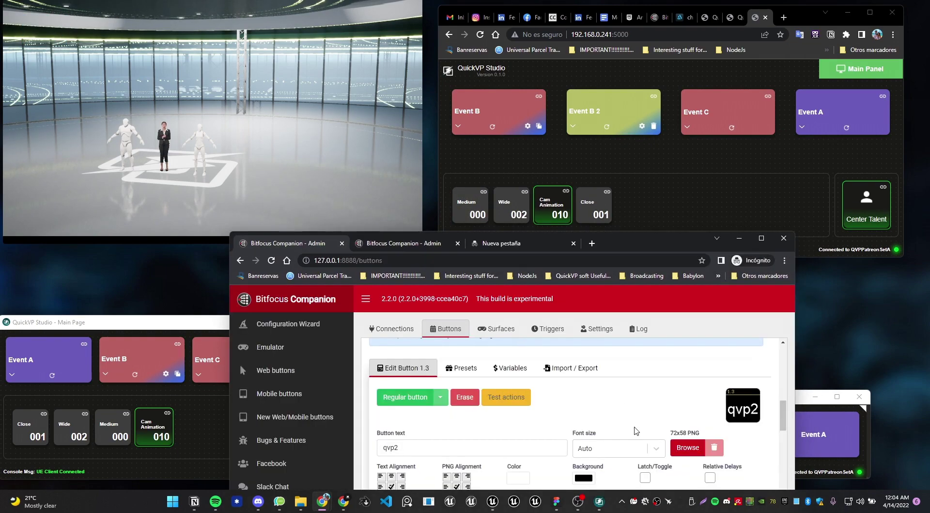
pyautogui.scroll(-5, 636, 430)
pyautogui.moveTo(640, 243); pyautogui.dragTo(644, 78)
pyautogui.scroll(-10, 644, 260)
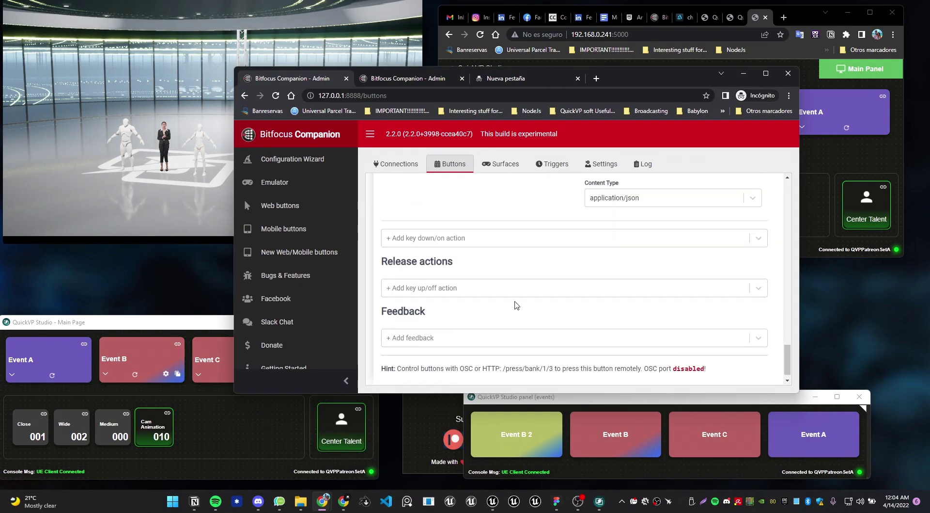
# Step: Add a QuickVP: POST action with URI cam/wDXgde
pyautogui.click(496, 242)
pyautogui.write('quick')
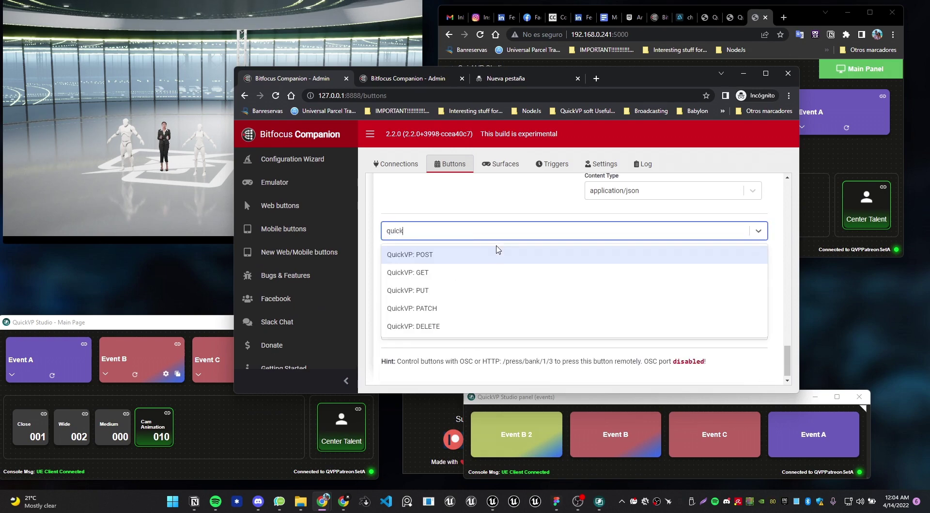
pyautogui.click(498, 252)
pyautogui.click(665, 239)
pyautogui.write('http://192.168.0.241:5000/cam/wDXgde')
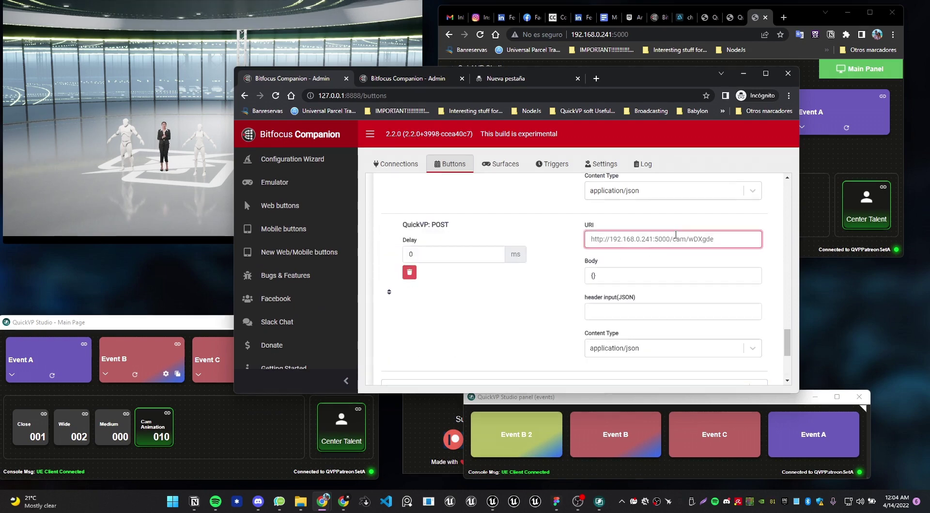
pyautogui.moveTo(672, 239); pyautogui.dragTo(591, 239)
pyautogui.press('BackSpace')
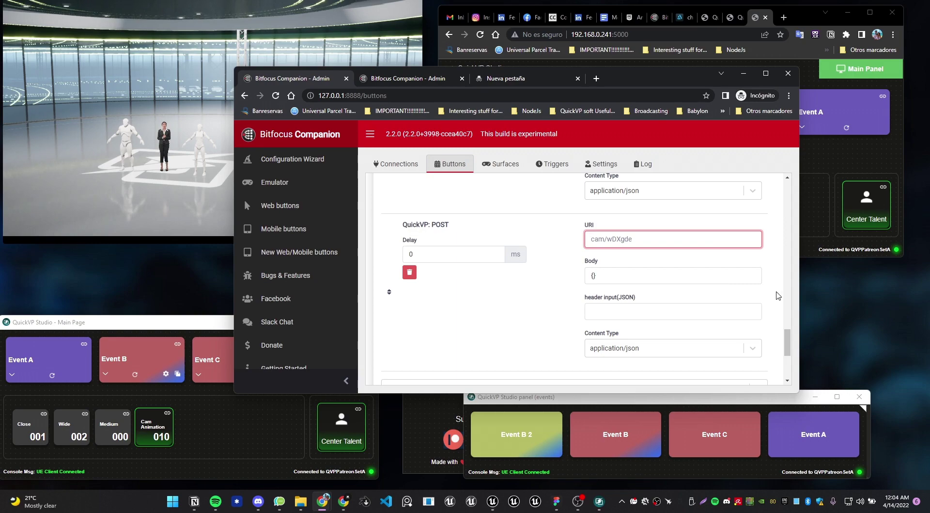
# Step: Load 127.0.0.1:8888/emulator in the browser address bar
pyautogui.click(630, 95)
pyautogui.write('127.0.0.1:8888/emulator')
pyautogui.press('Return')
pyautogui.moveTo(665, 80); pyautogui.dragTo(713, 305)
# Step: Press qvp2 to cut to the Medium camera, then bring the QuickVP Studio launcher forward
pyautogui.click(479, 421)
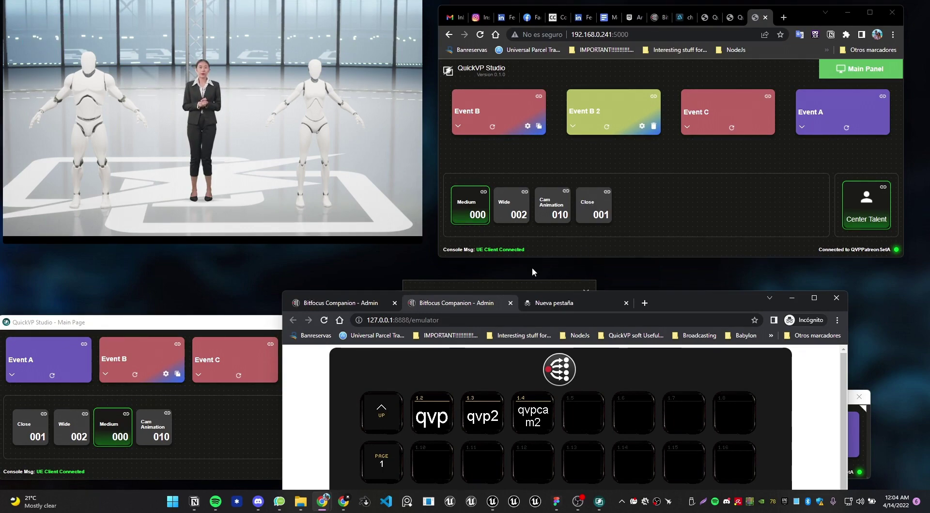
pyautogui.moveTo(550, 288); pyautogui.dragTo(544, 176)
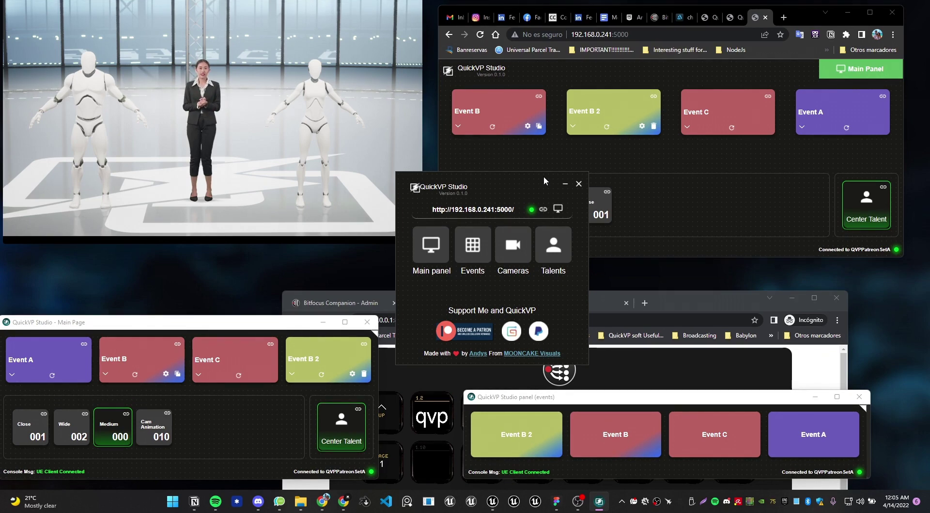
# Step: Press Esc in the Unreal game preview to stop it
pyautogui.press('Escape')
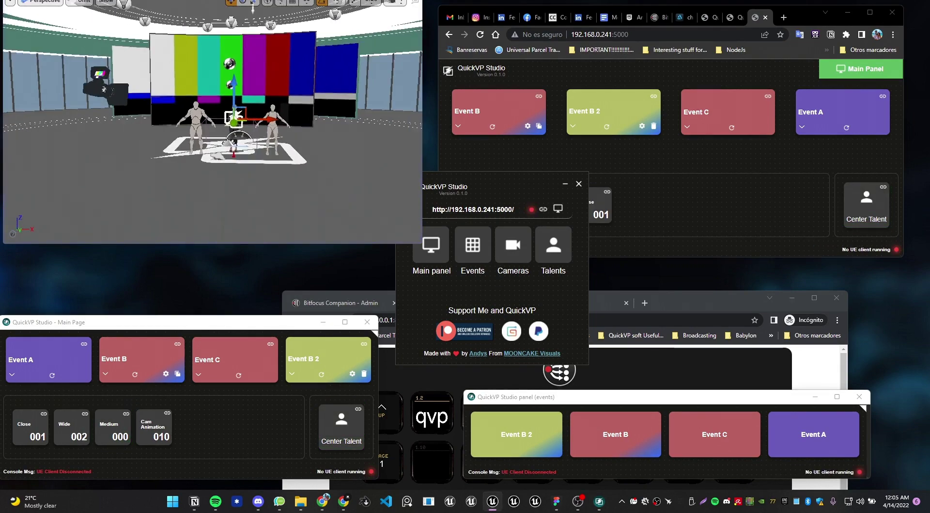